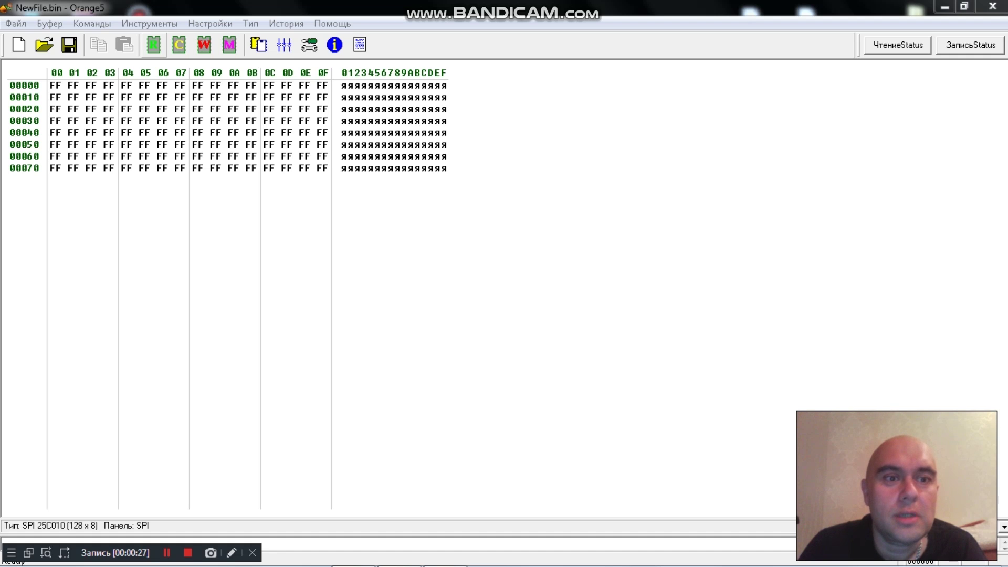
left_click(145, 209)
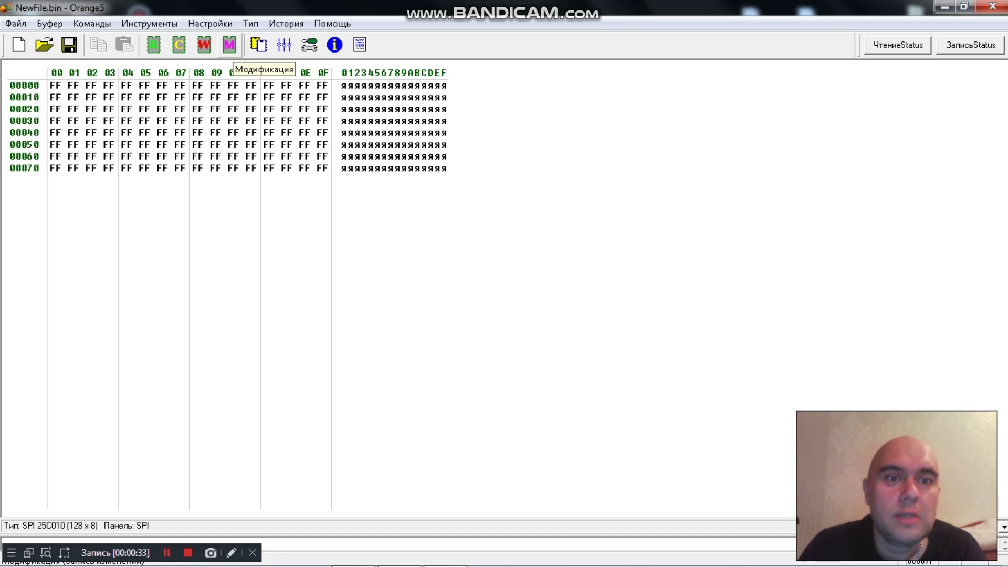
left_click(230, 44)
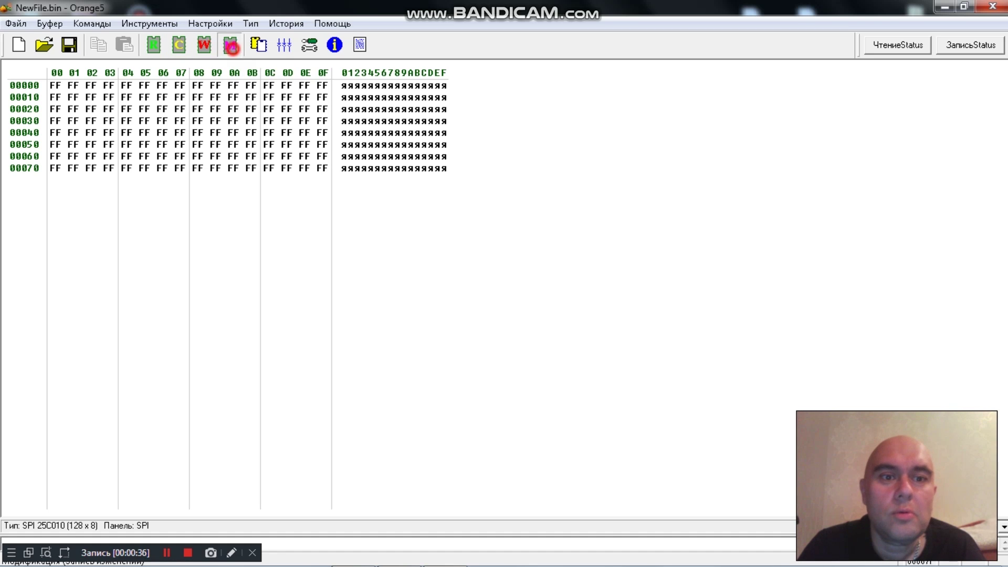
left_click(540, 318)
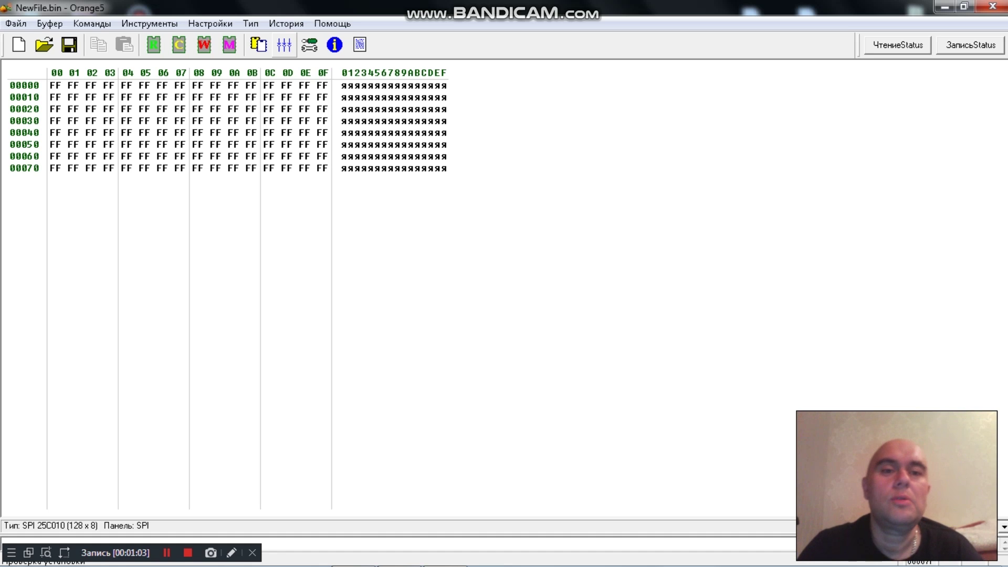
Step: Inspect the 25C010 chip's parameters, pinout diagram and description editor, closing each window without changes
left_click(310, 45)
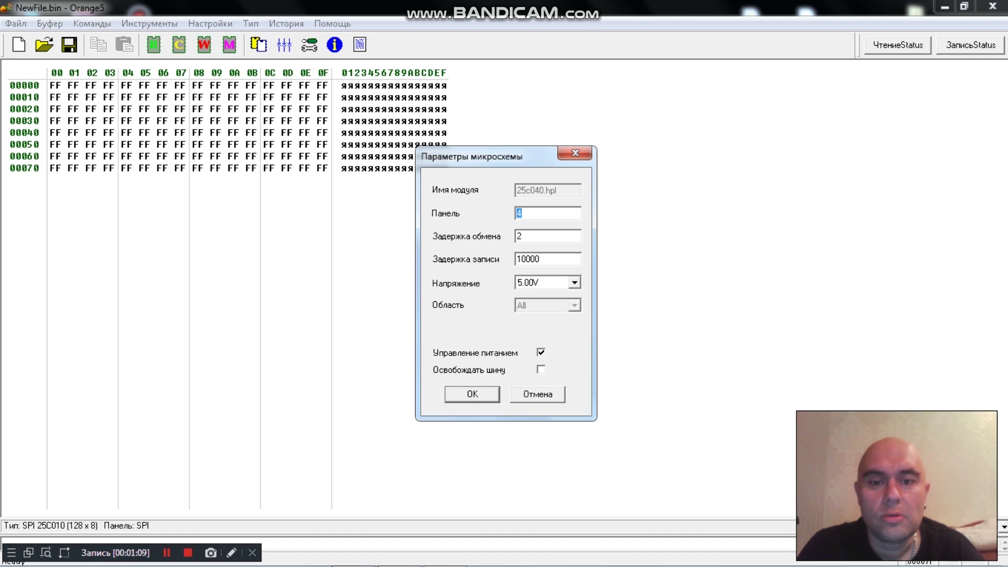
left_click(576, 154)
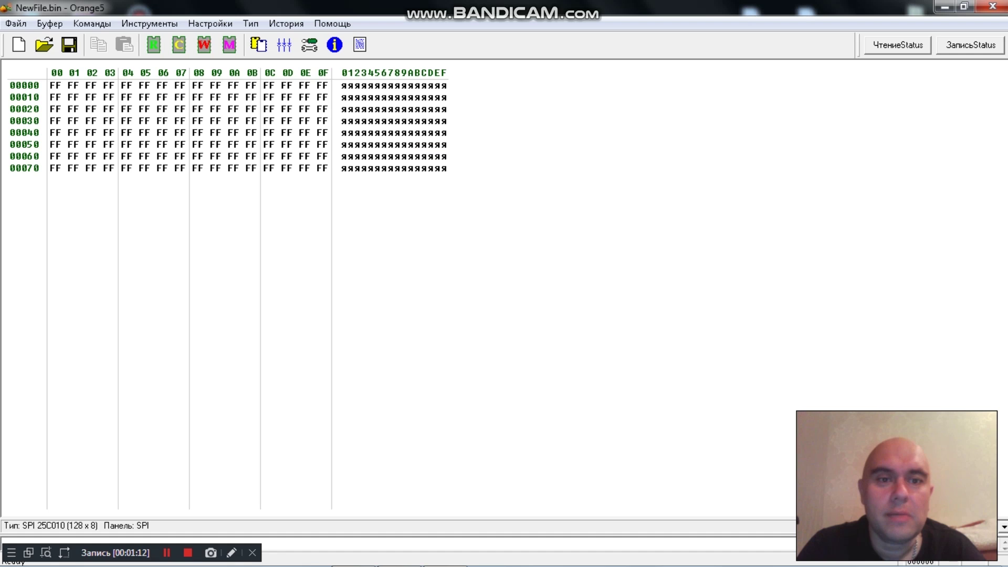
left_click(334, 44)
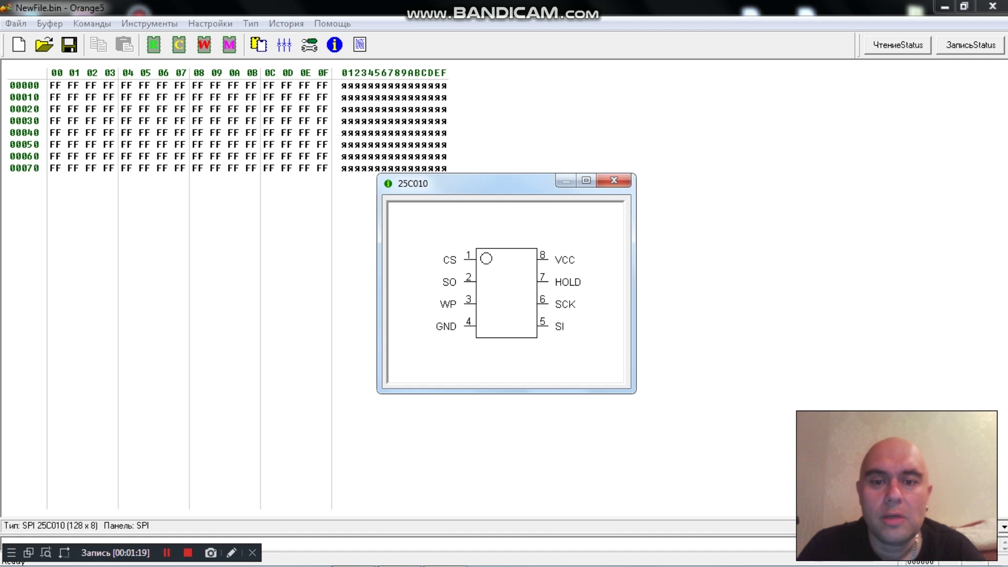
left_click(614, 180)
left_click(360, 44)
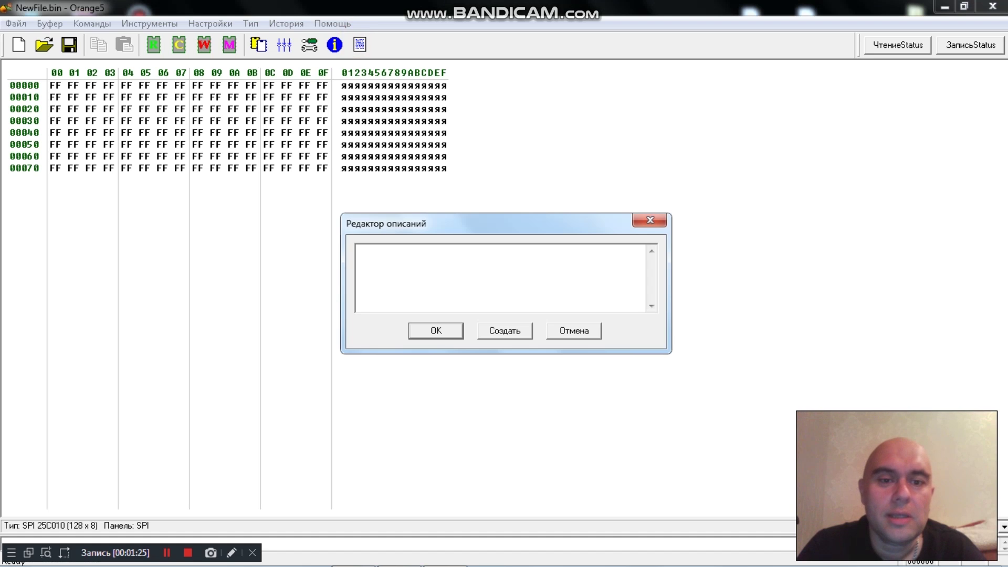
left_click(554, 330)
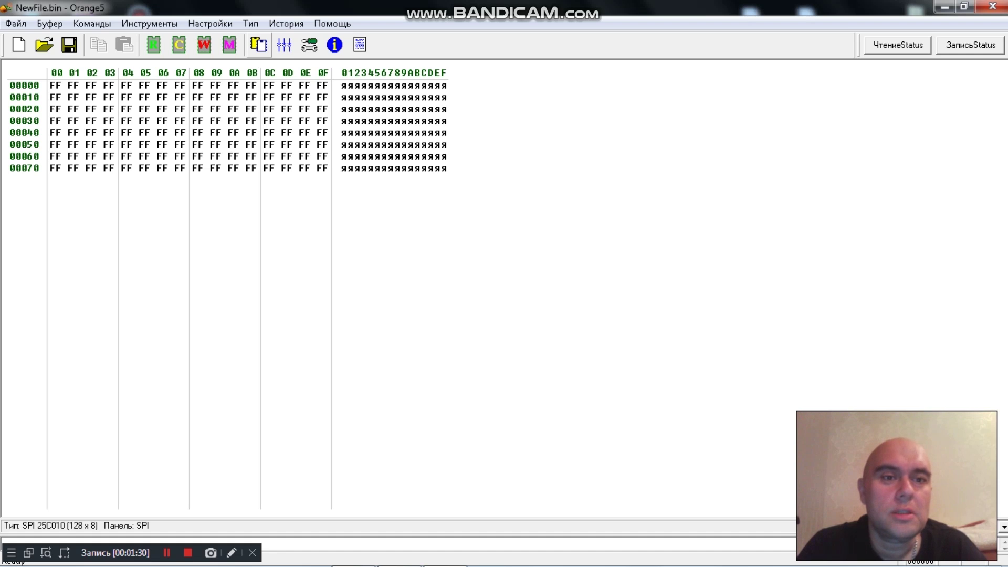
left_click(210, 23)
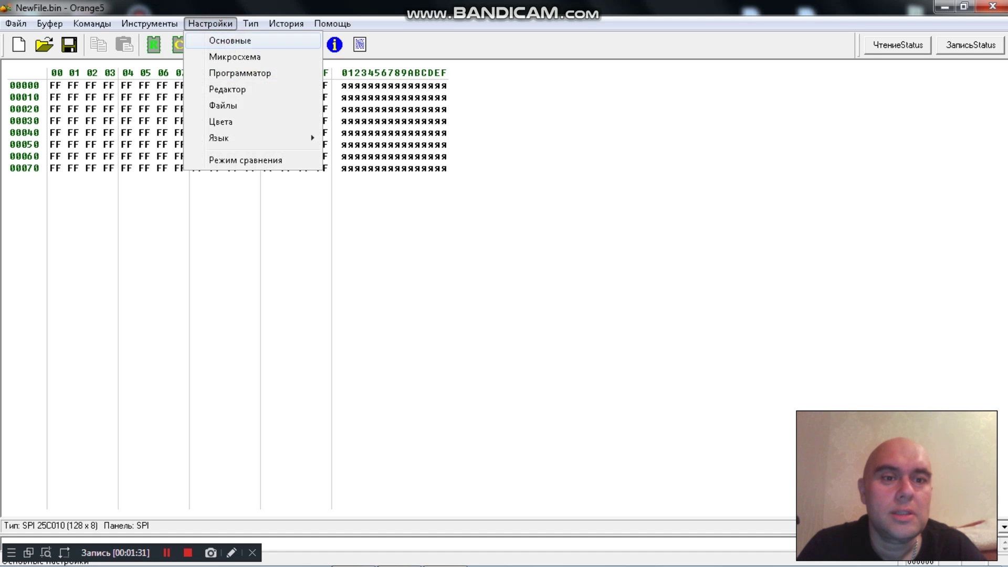
mouse_move(226, 137)
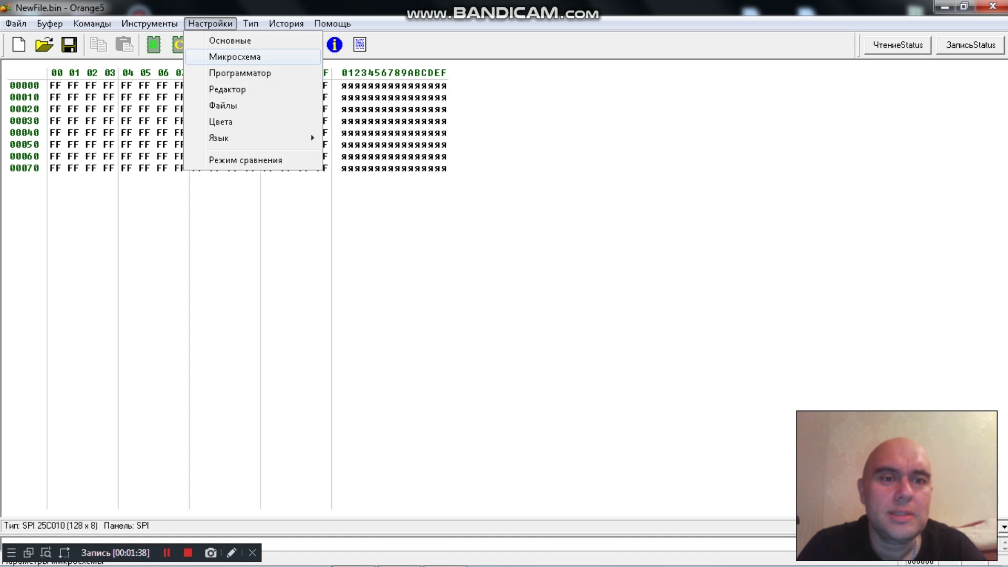
mouse_move(286, 23)
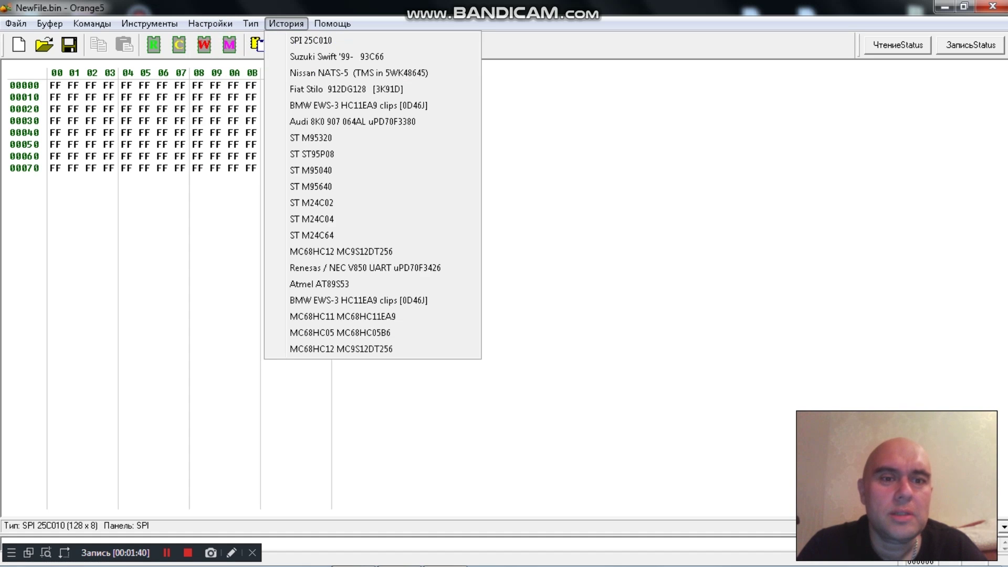
mouse_move(332, 23)
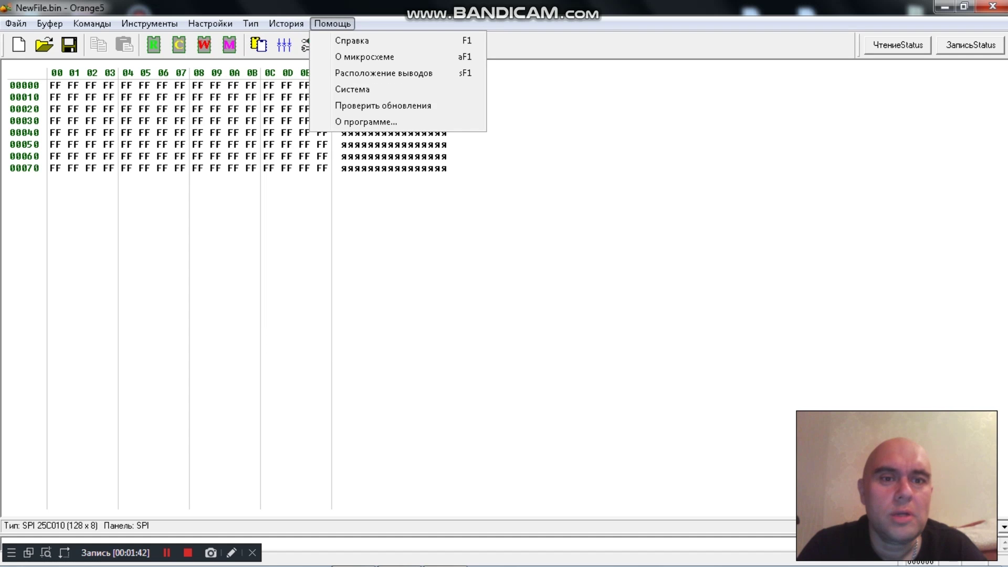
left_click(383, 106)
left_click(149, 24)
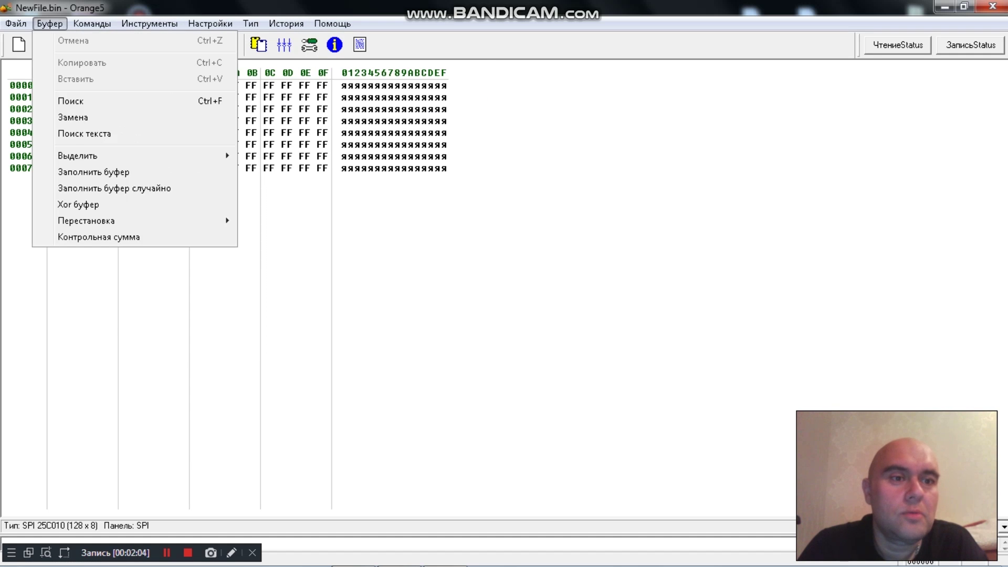
mouse_move(16, 23)
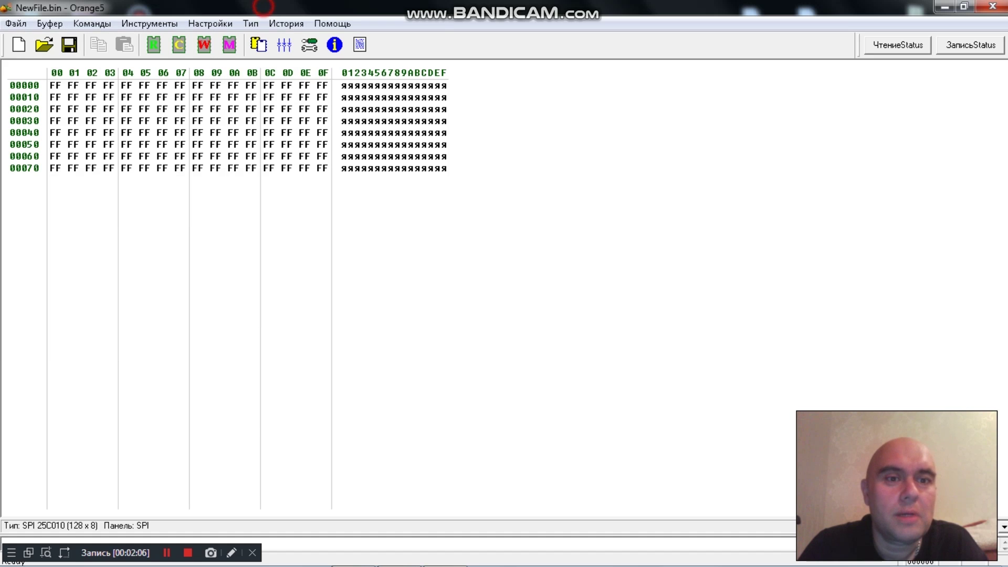
Step: Open the chip type selection, switch it to the Поиск view, and find and select ST95P08 by searching 95p08
left_click(250, 23)
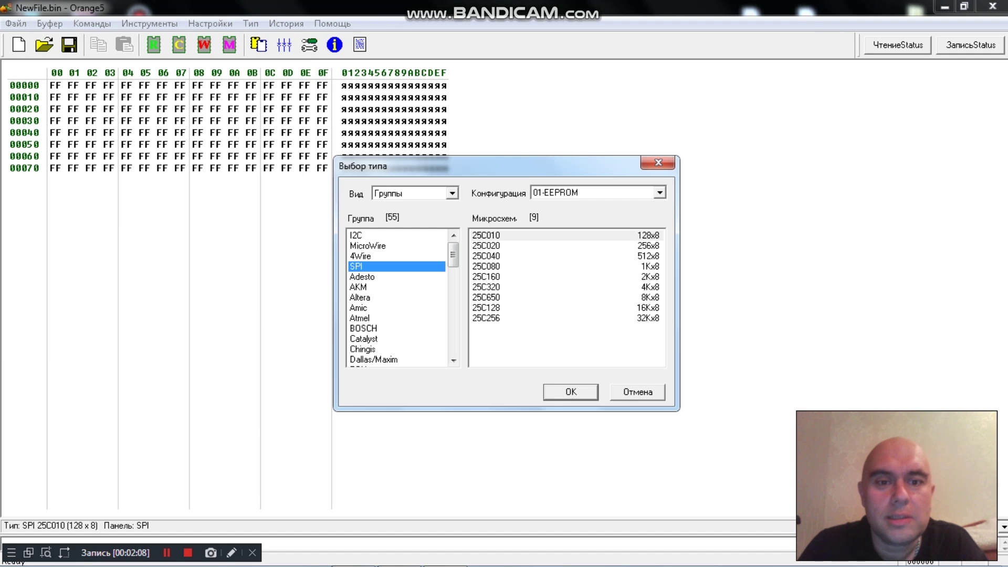
left_click(451, 194)
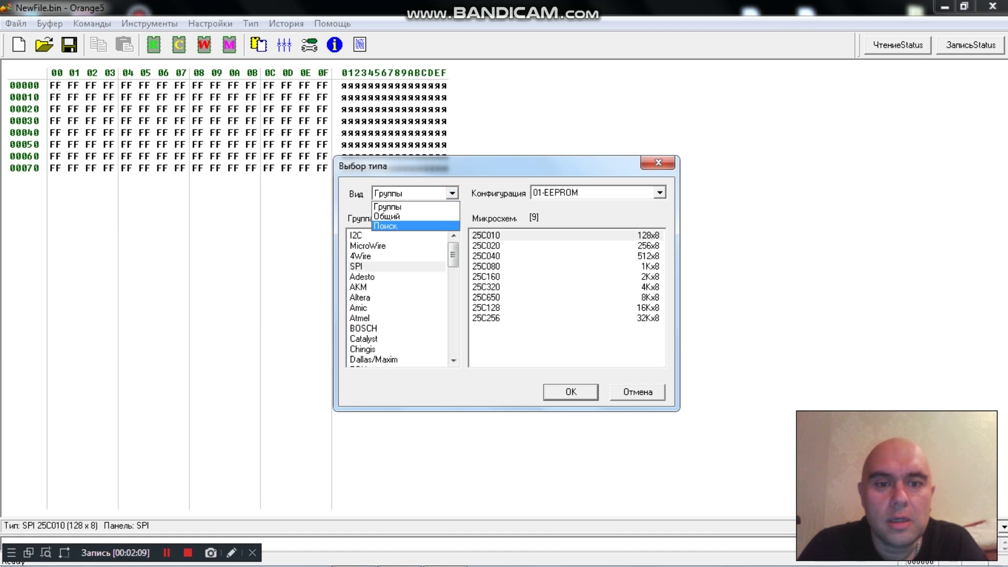
left_click(429, 224)
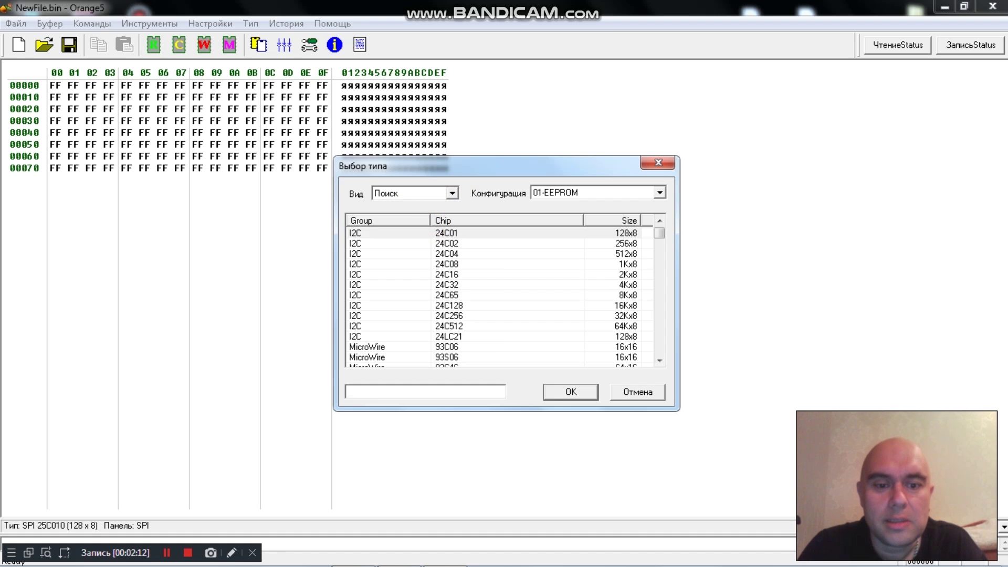
left_click(395, 386)
type("95p")
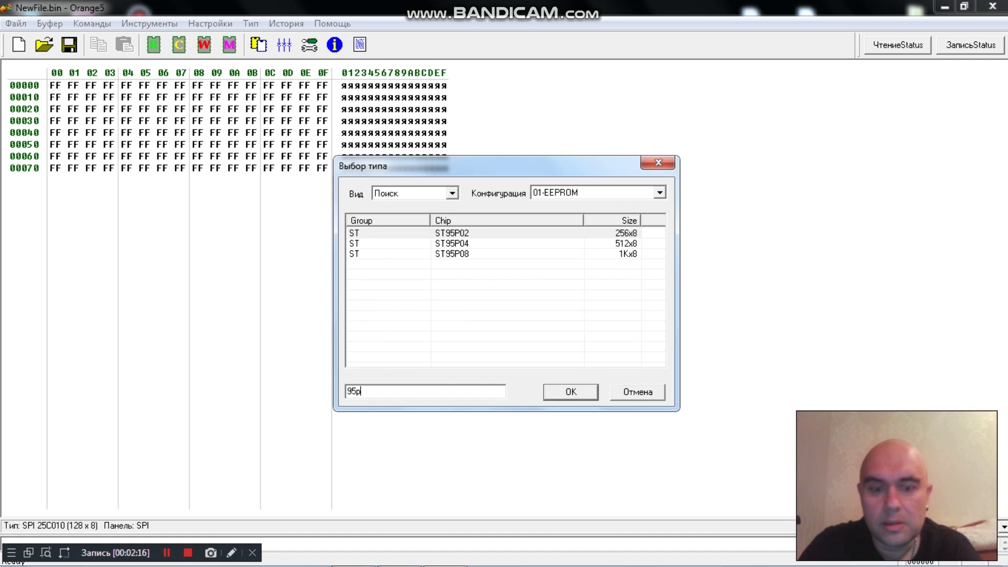
type("0")
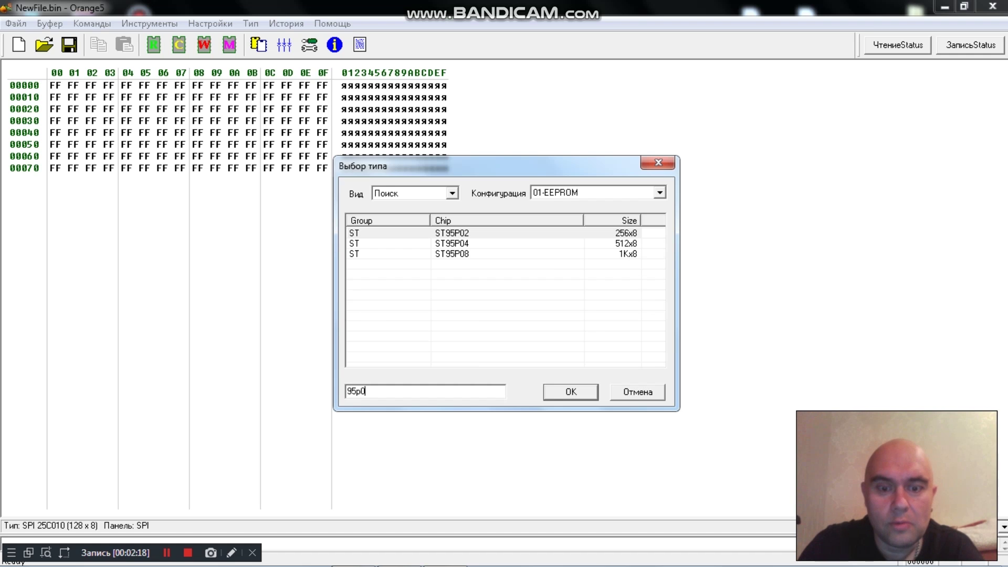
type("8")
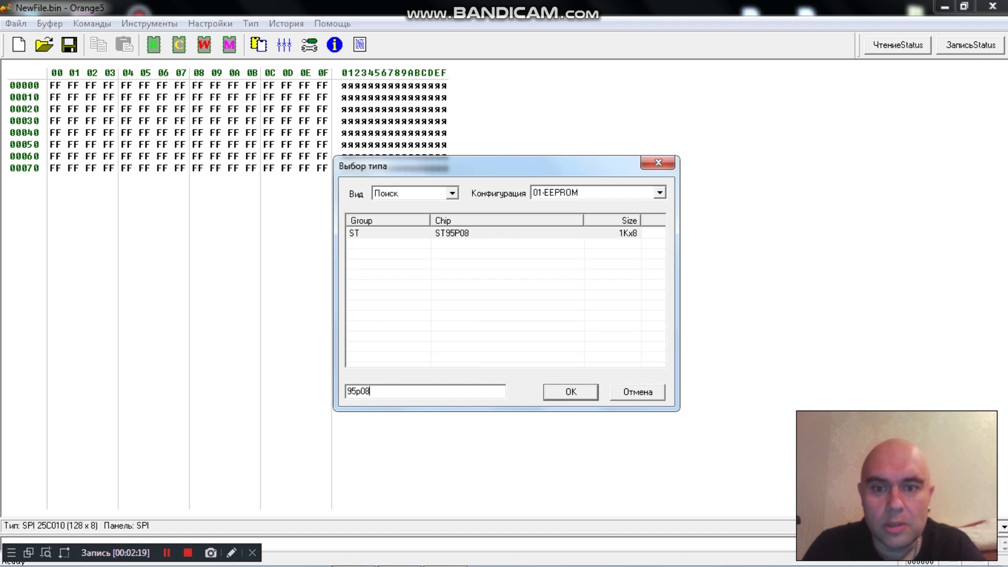
left_click(492, 235)
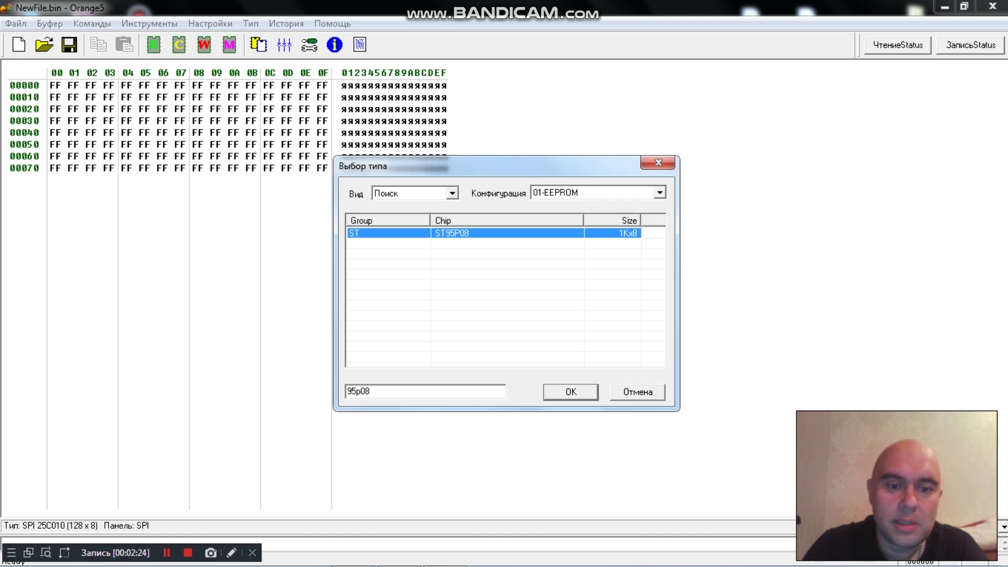
Step: Replace the chip search text with 24c04 to look for matching EEPROMs
double_click(387, 391)
key("BackSpace")
type("24c04")
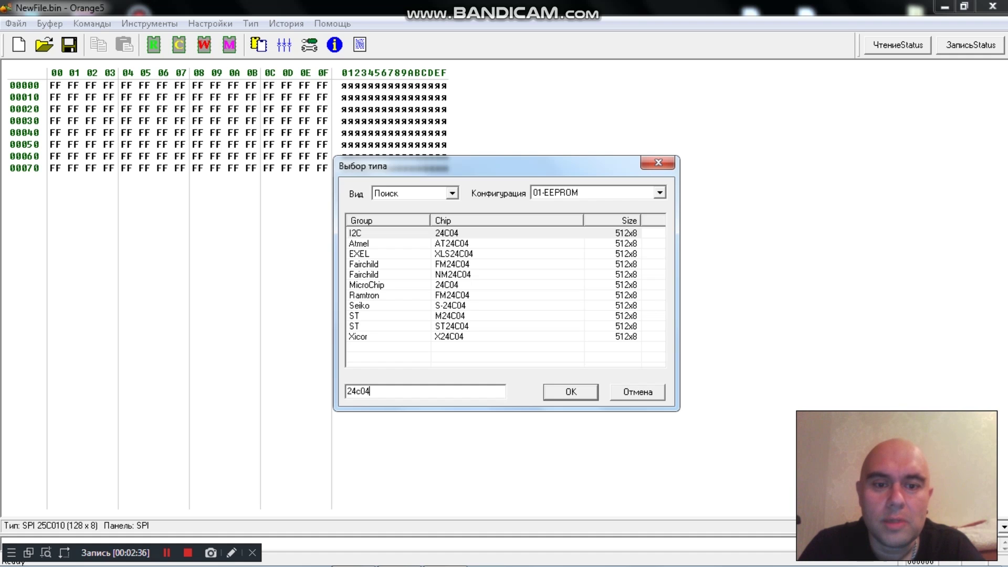
Step: View the EEPROM chip list in the Общий view and return it to the Группы view
left_click(451, 193)
left_click(441, 205)
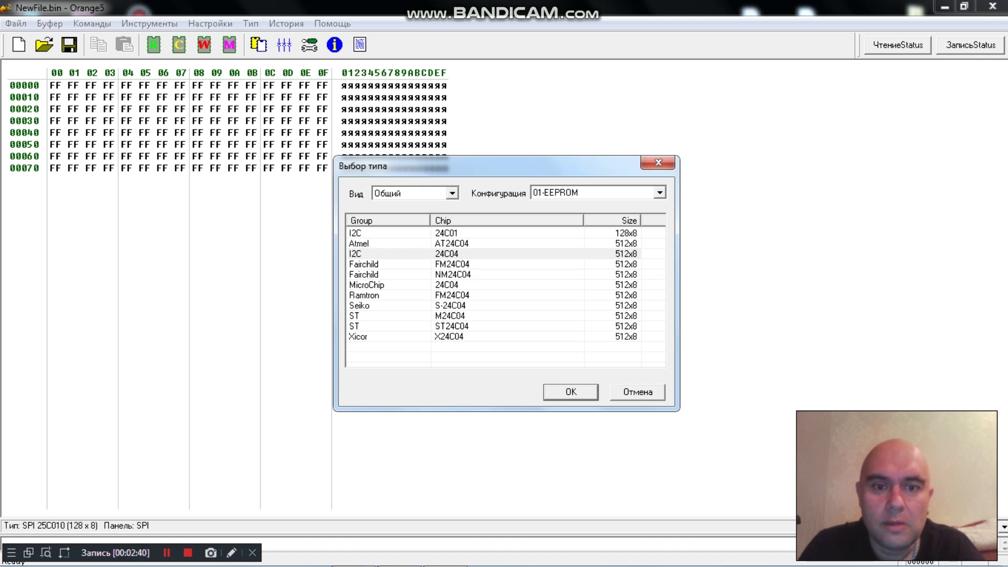
left_click(452, 193)
left_click(441, 203)
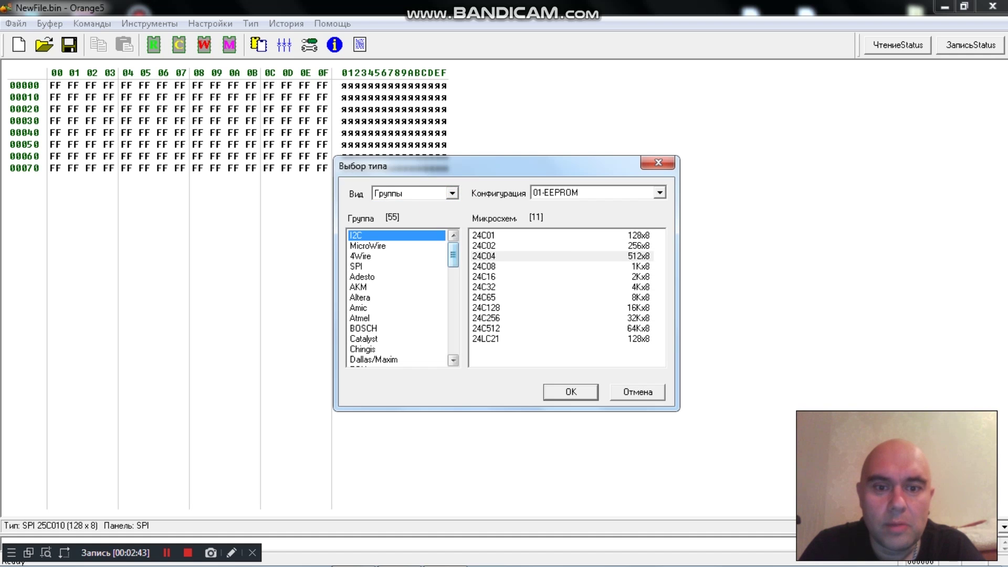
mouse_move(452, 256)
left_mouse_down()
mouse_move(452, 342)
mouse_move(452, 254)
left_mouse_up()
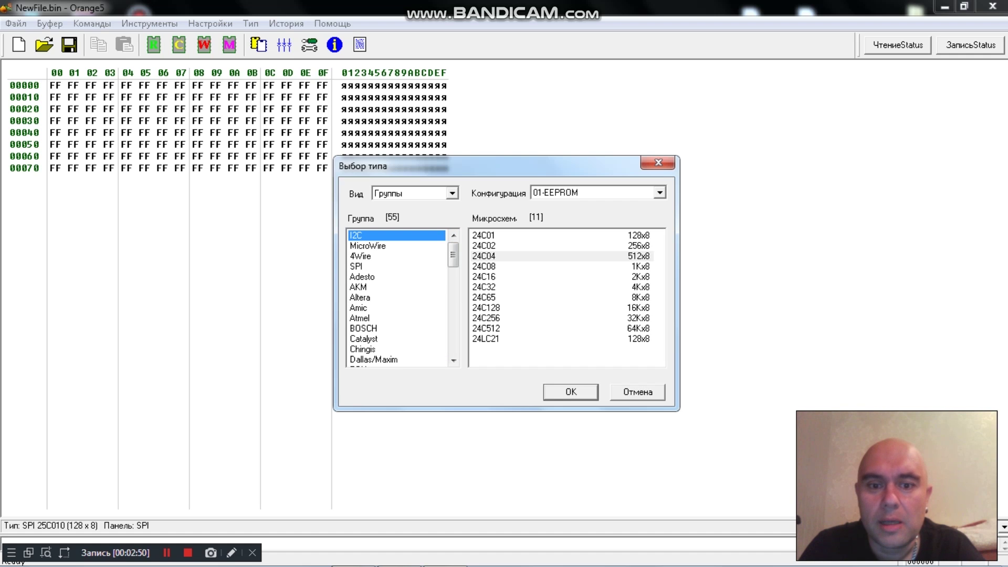
Step: Switch the configuration to 02-MCU and browse the chip lists of ST, several Renesas families, Philips and Atmel
left_click(659, 192)
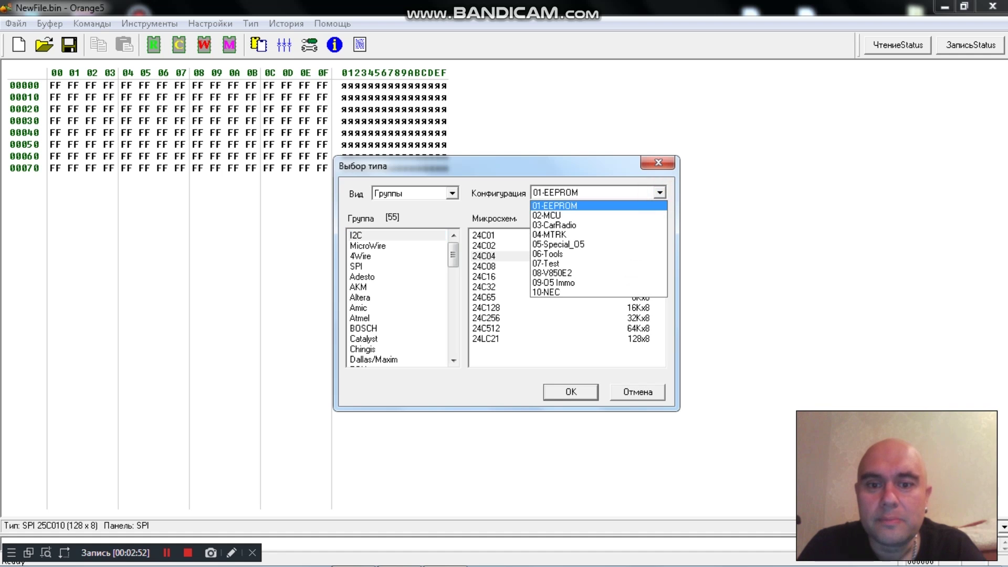
left_click(610, 214)
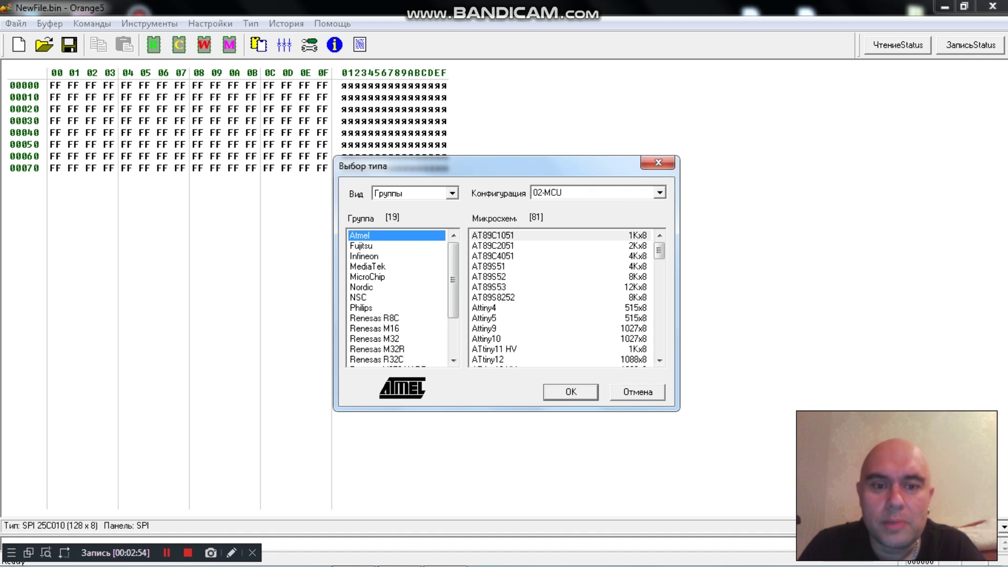
left_click_drag(453, 269, 452, 307)
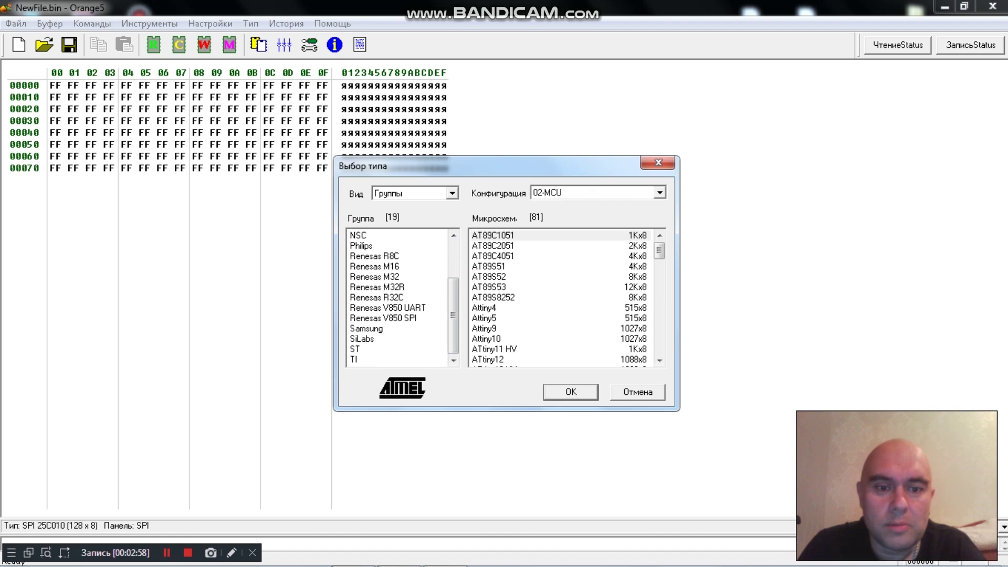
left_click(370, 349)
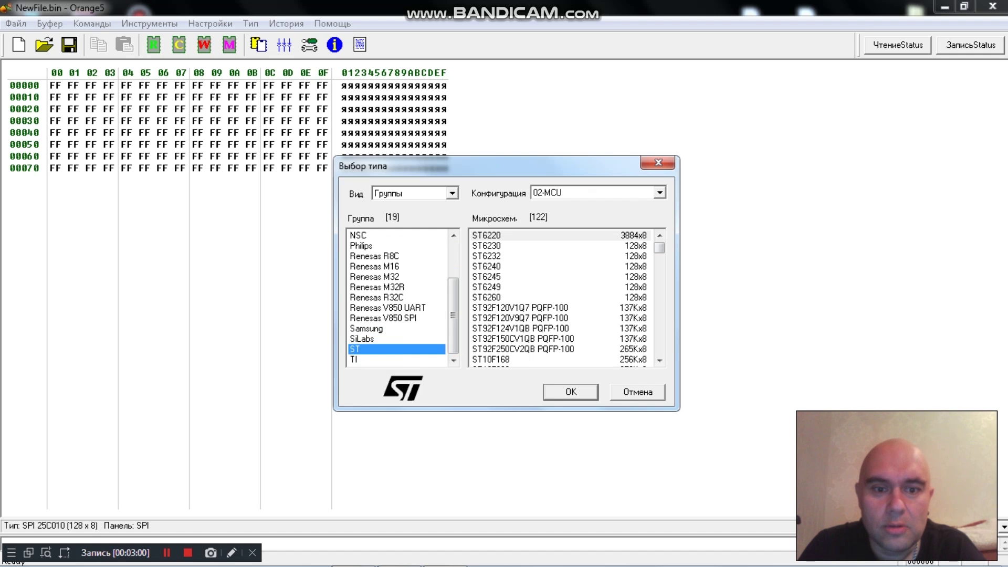
left_click(388, 308)
left_click_drag(453, 310, 452, 315)
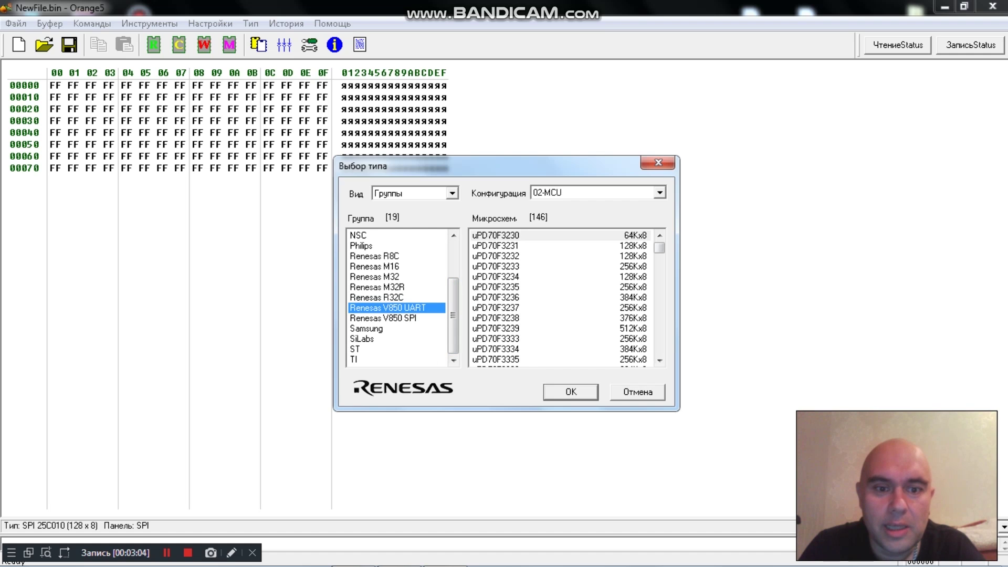
left_click(384, 317)
left_click(374, 267)
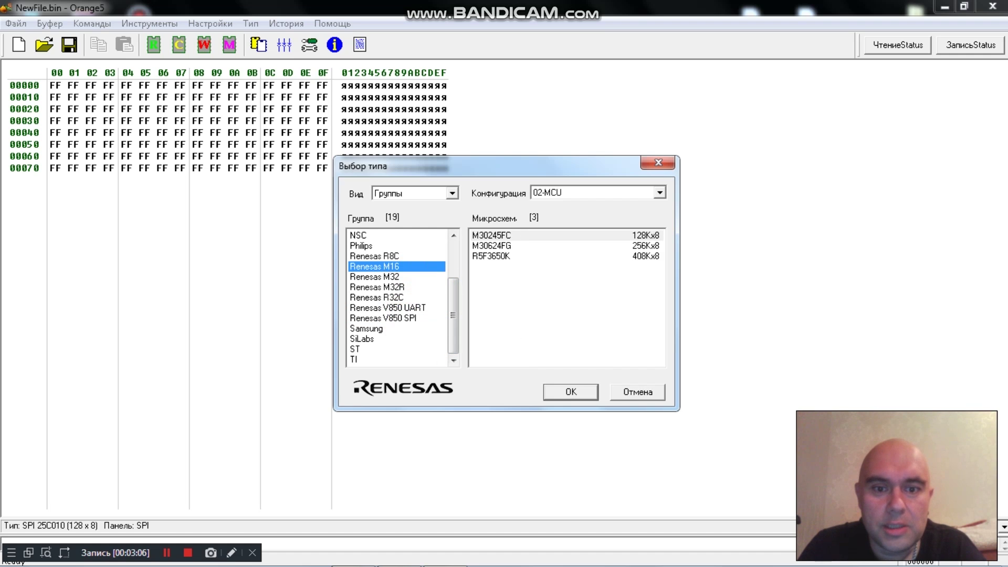
left_click(361, 246)
left_click_drag(453, 291, 452, 255)
left_click(378, 235)
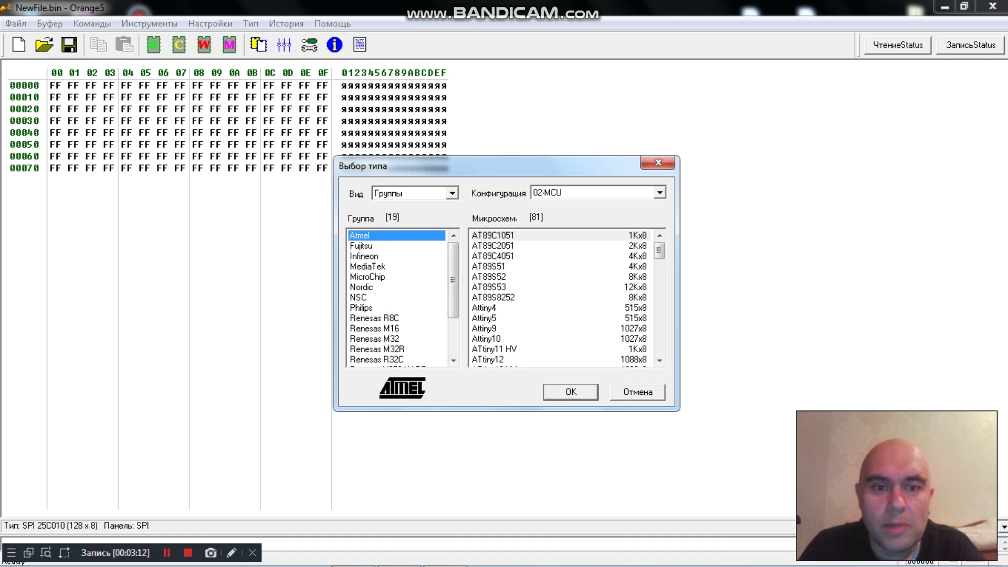
Step: Switch the configuration to 03-CarRadio and view the chips in the Ford group
left_click(660, 193)
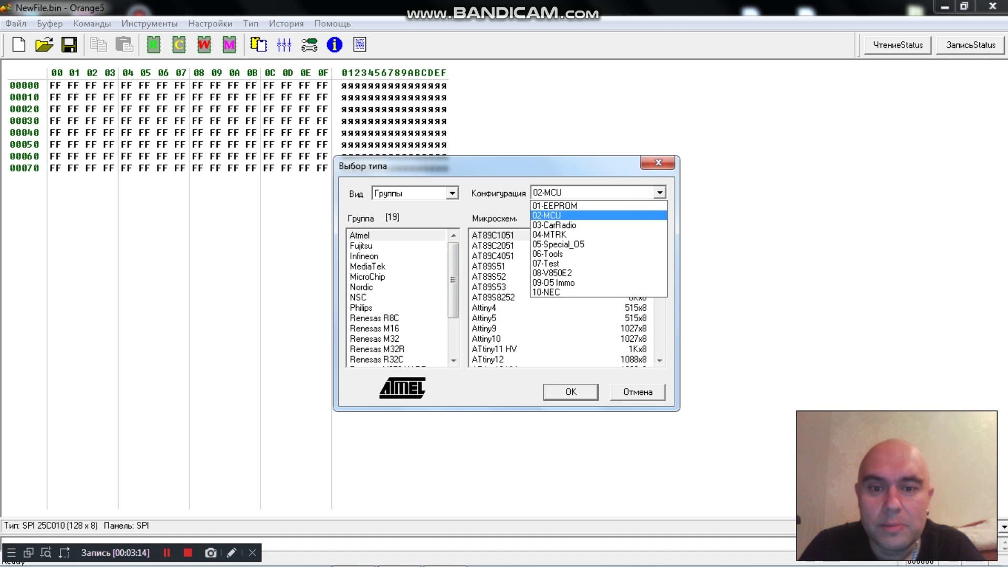
left_click(630, 225)
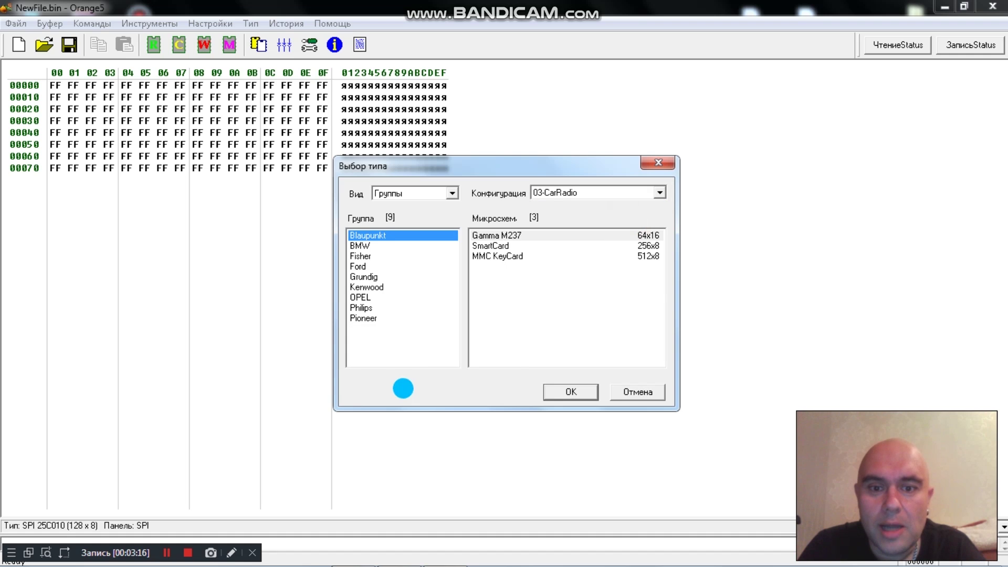
left_click(357, 267)
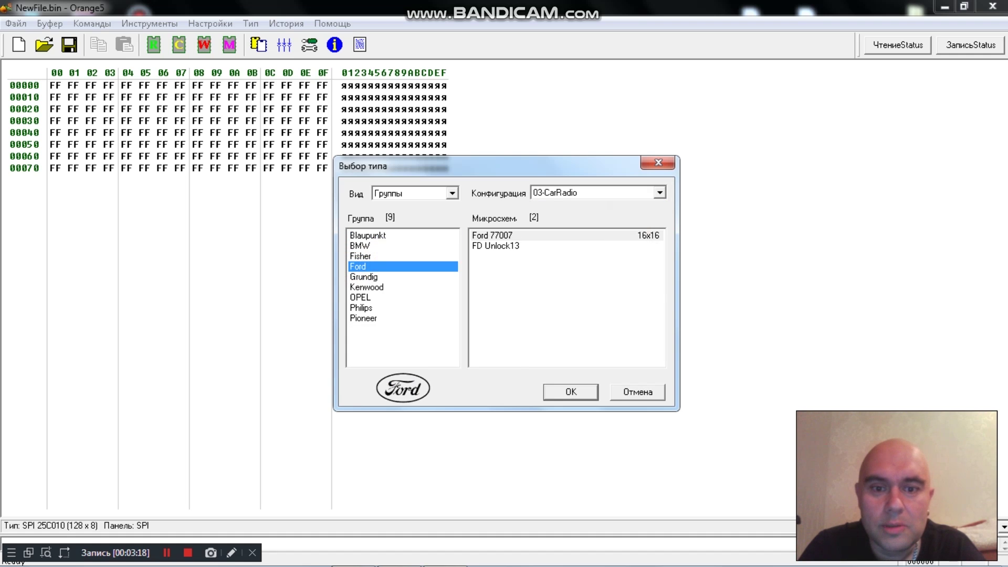
Step: Browse the CarRadio chip lists of the OPEL, Philips, Pioneer, Blaupunkt, BMW and Fisher groups
left_click(368, 297)
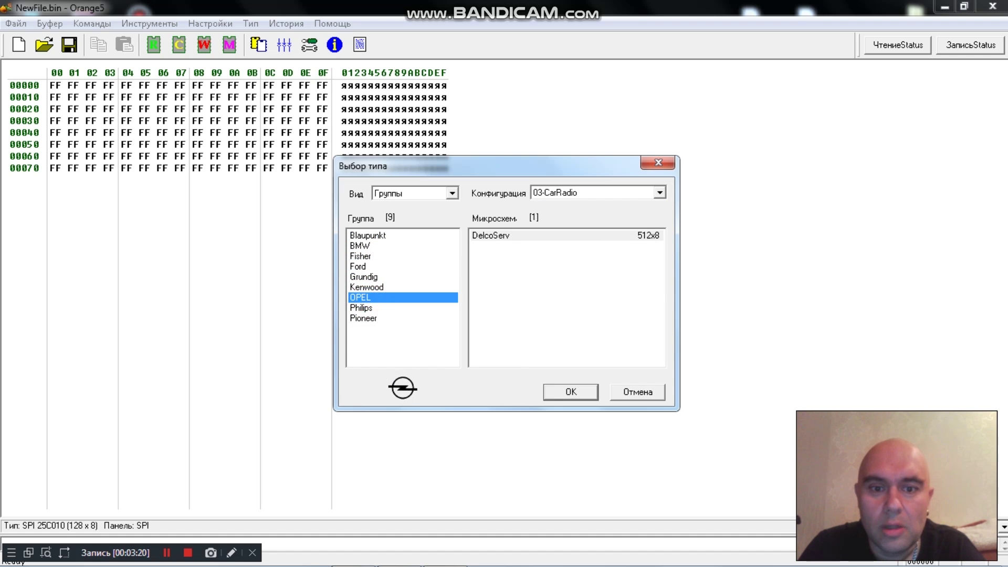
left_click(375, 307)
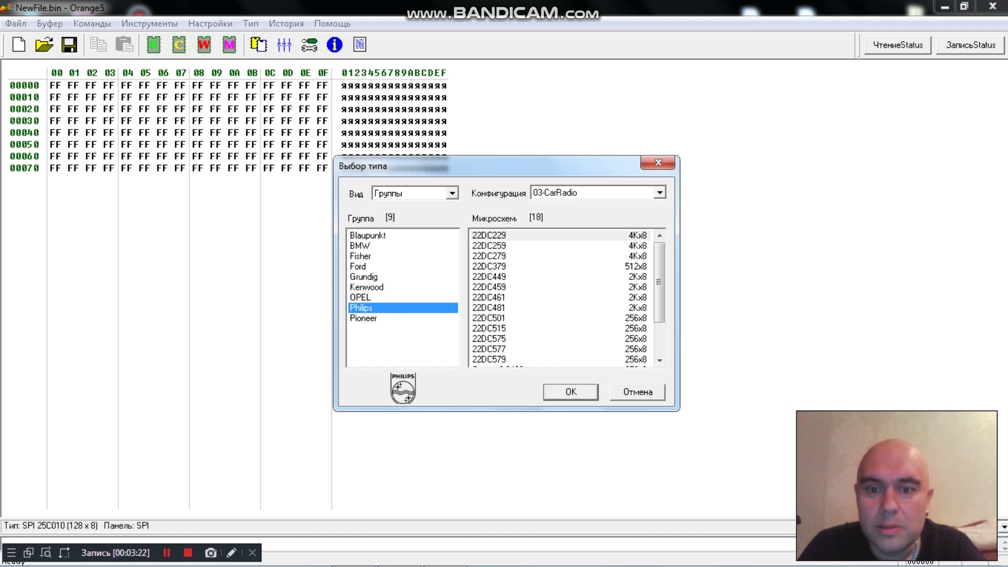
left_click_drag(660, 266, 660, 296)
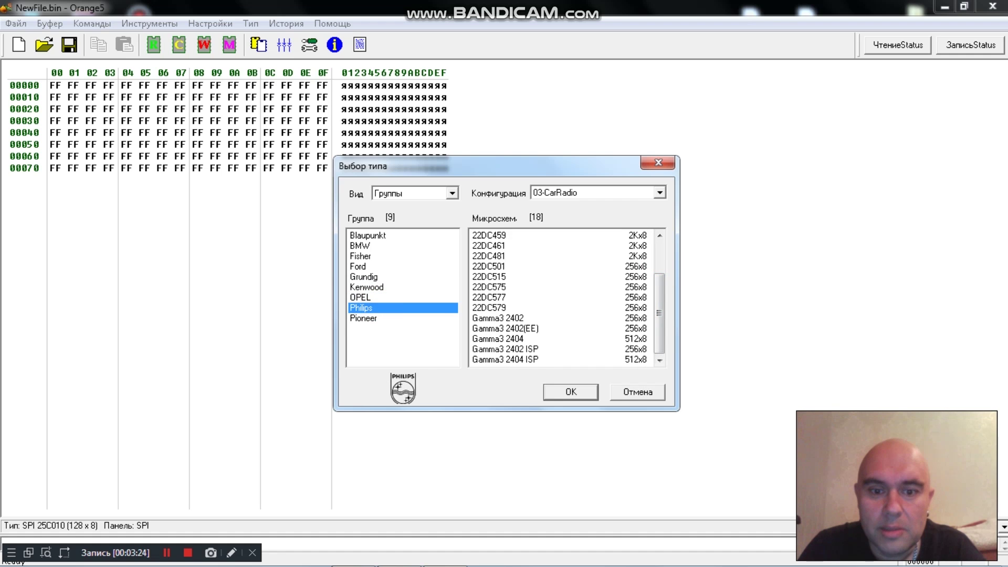
left_click(368, 318)
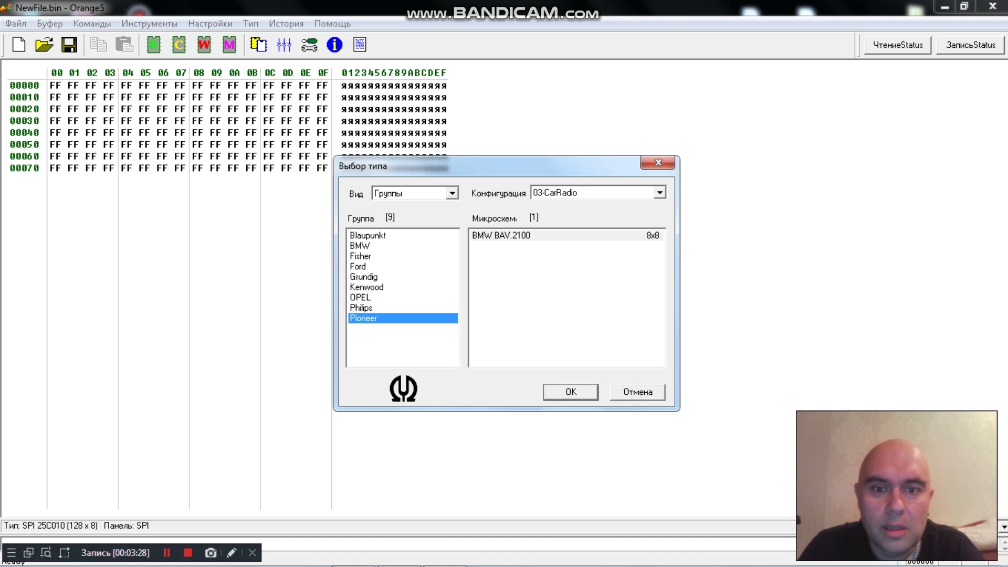
left_click(382, 235)
left_click(379, 246)
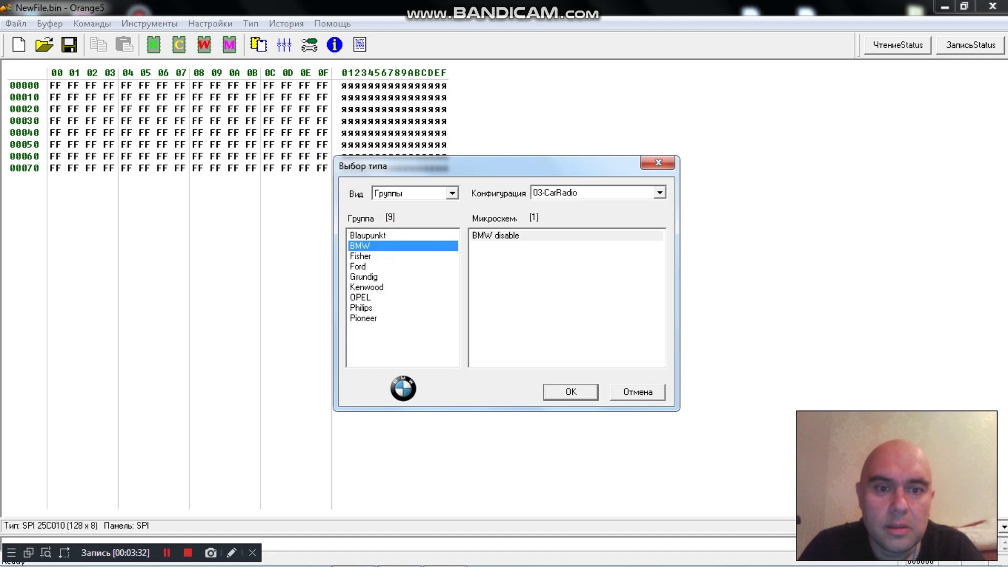
left_click(380, 256)
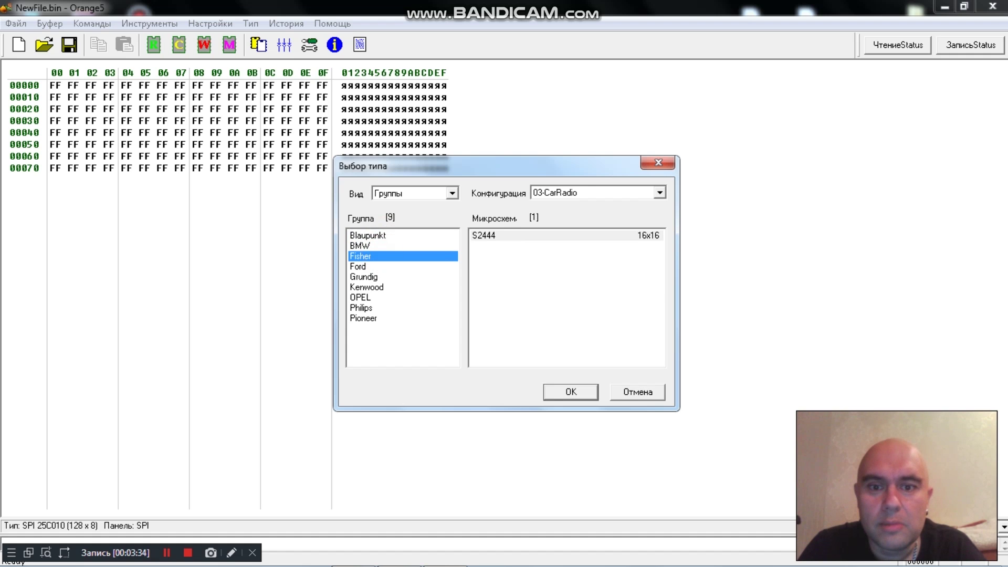
Step: Switch the configuration to 04-MTRK, browse its groups and load the MC9S12DT128 chip from the MC68HC12 group
left_click(581, 193)
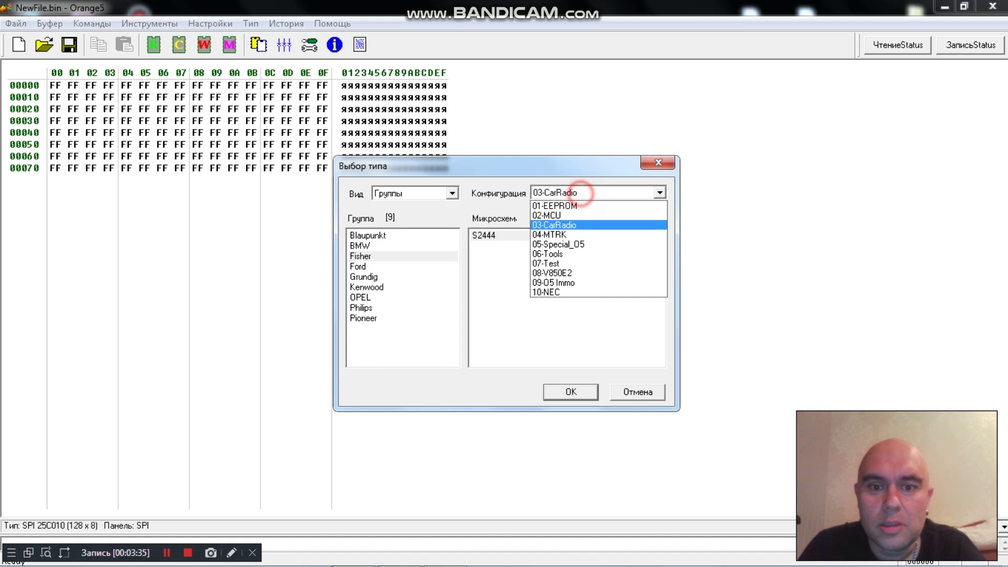
left_click(550, 234)
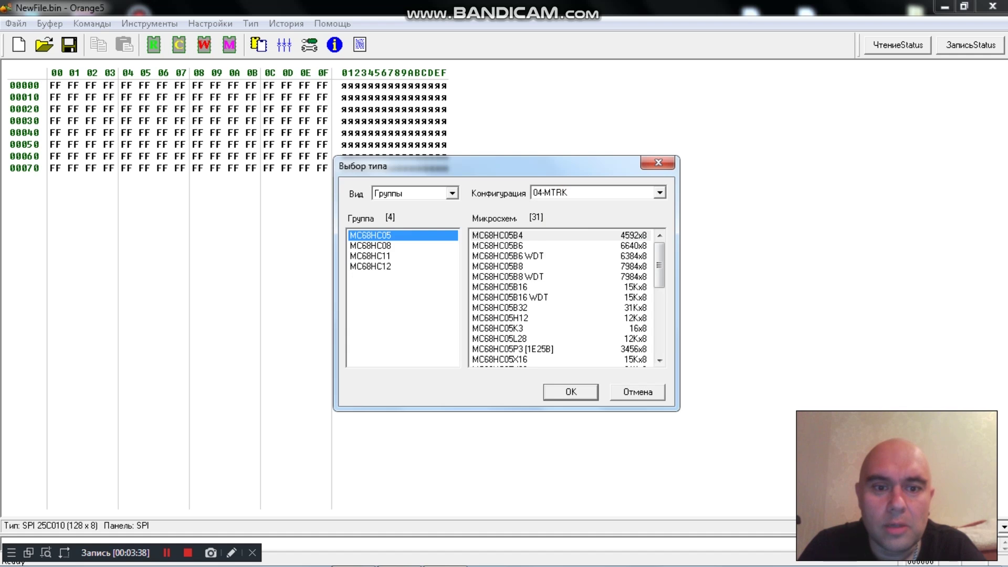
left_click(389, 245)
left_click(386, 256)
left_click(384, 266)
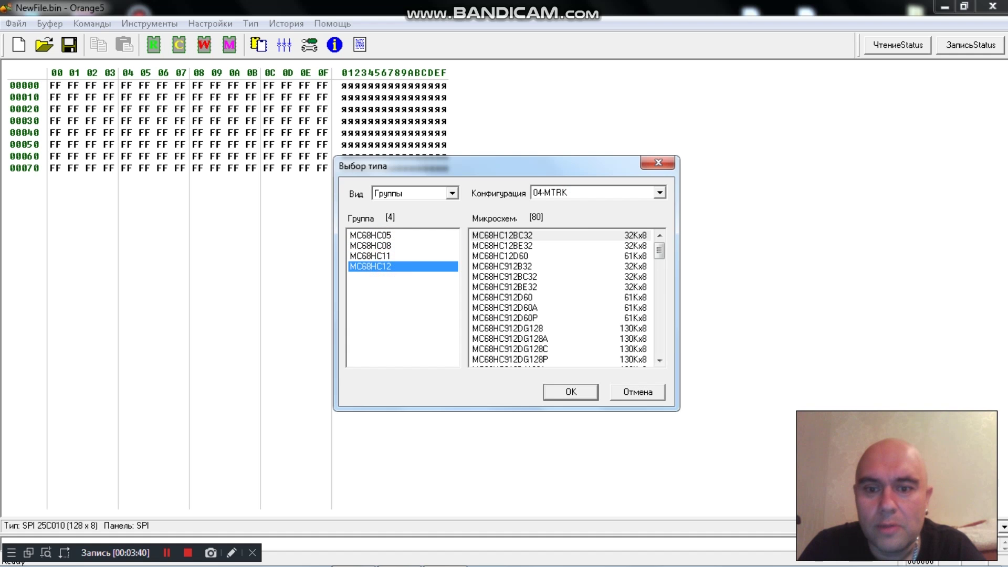
left_click_drag(659, 250, 659, 289)
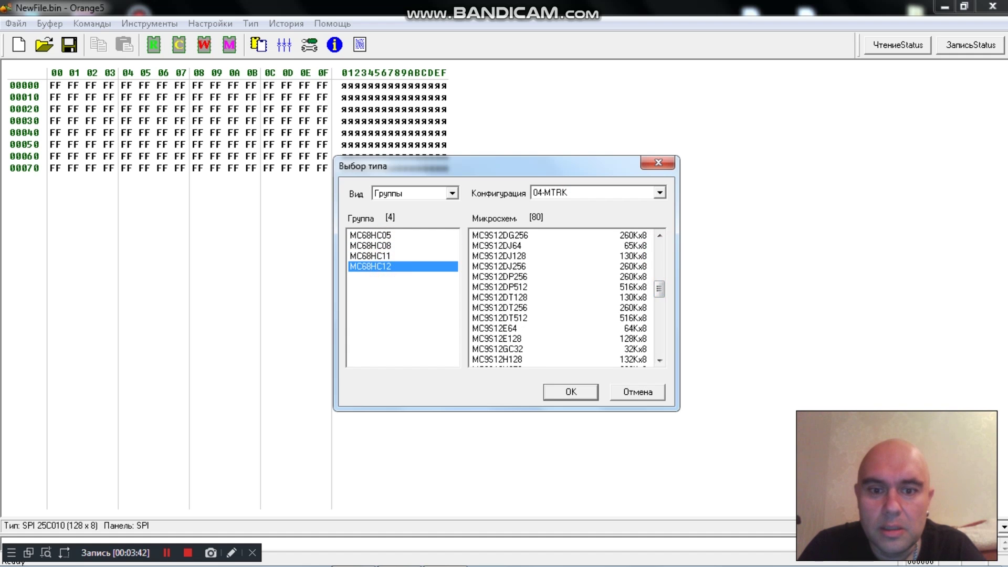
left_click(549, 298)
left_click(554, 389)
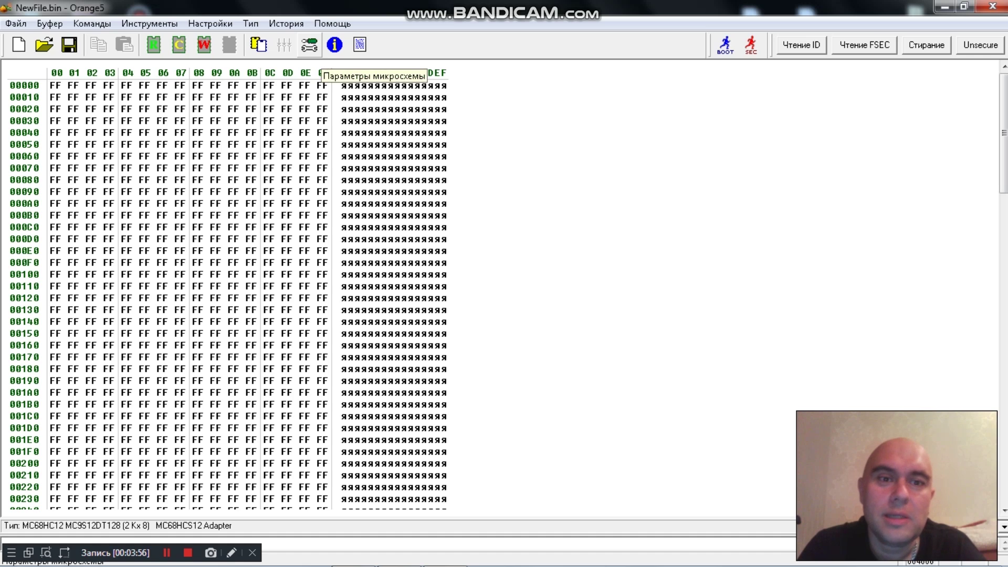
Step: Reopen the chip type selection and view the chip lists of the 05-Special_O5 and 06-Tools configurations
left_click(258, 45)
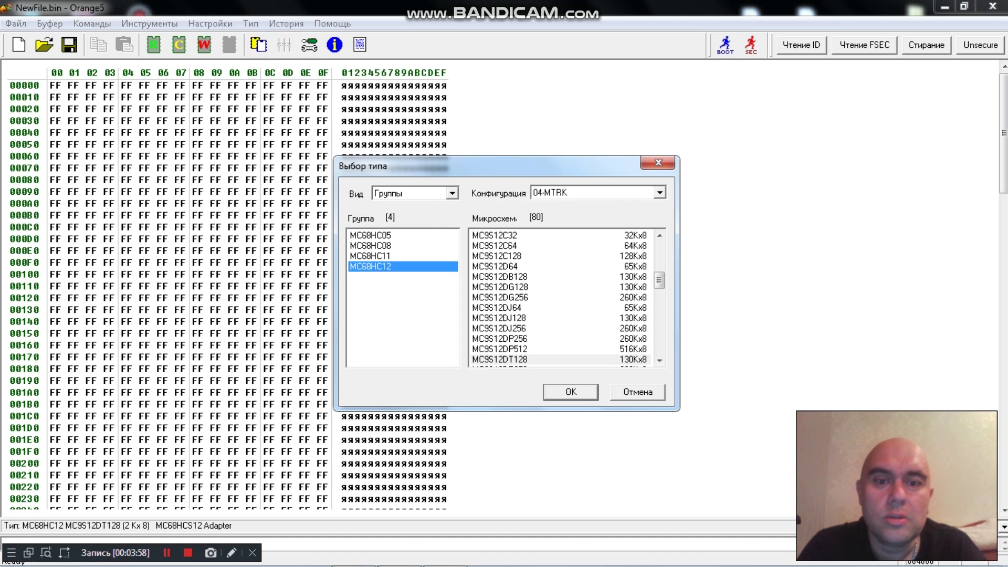
left_click(562, 193)
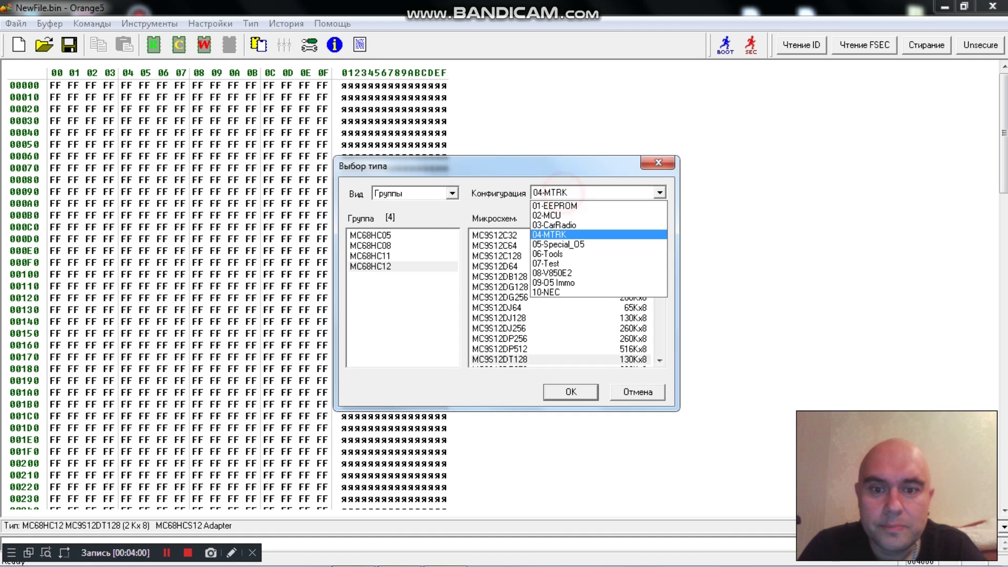
left_click(558, 245)
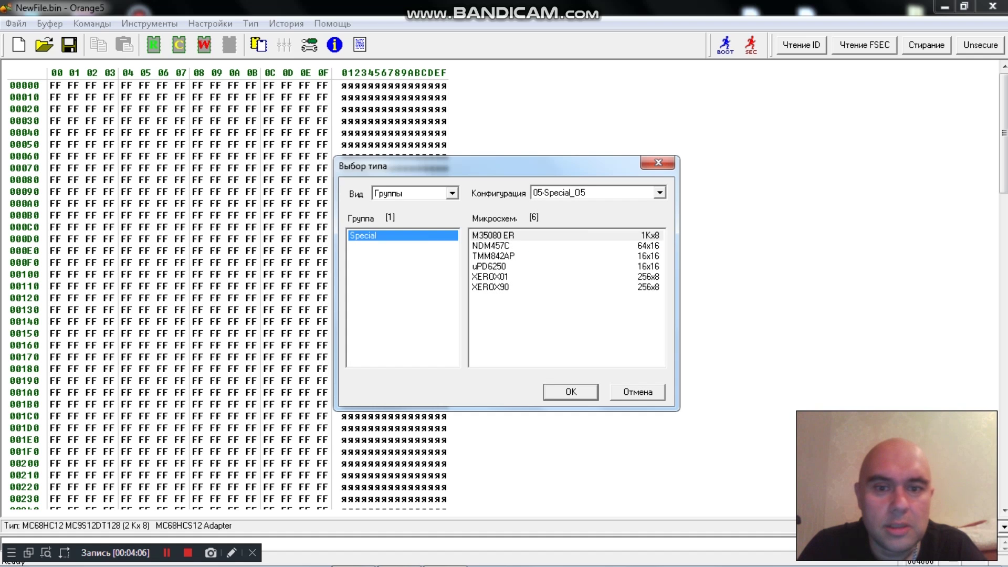
left_click(659, 193)
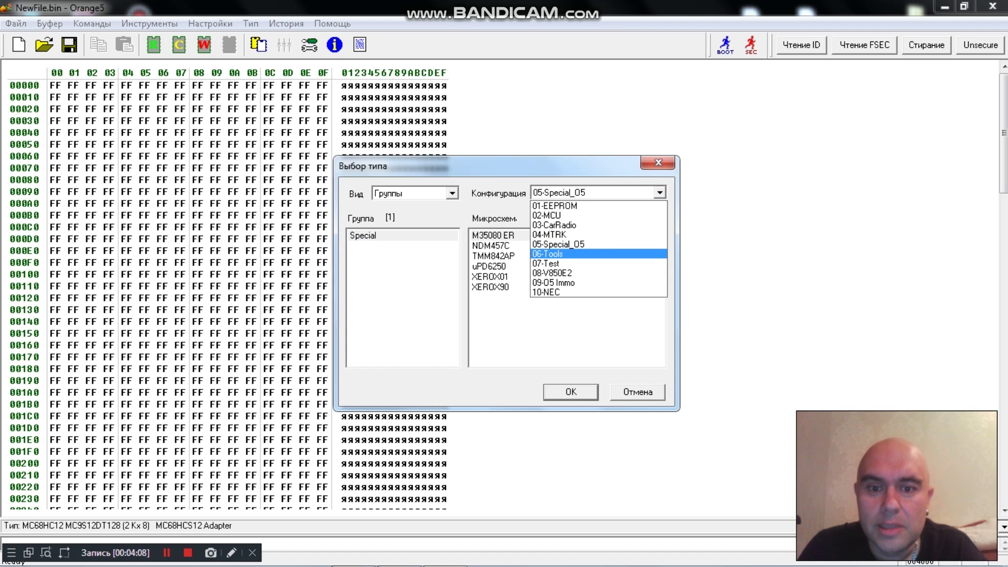
left_click(596, 253)
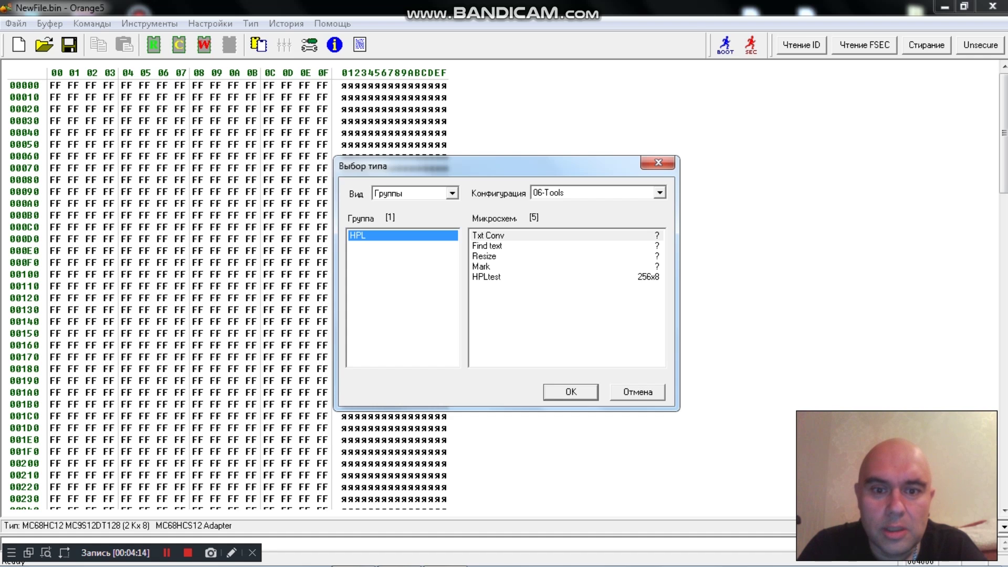
Step: Switch the configuration to 07-Test and browse the chip lists of its NAND Hynix, NAND Samsung, NAND ST and CAN groups
left_click(660, 192)
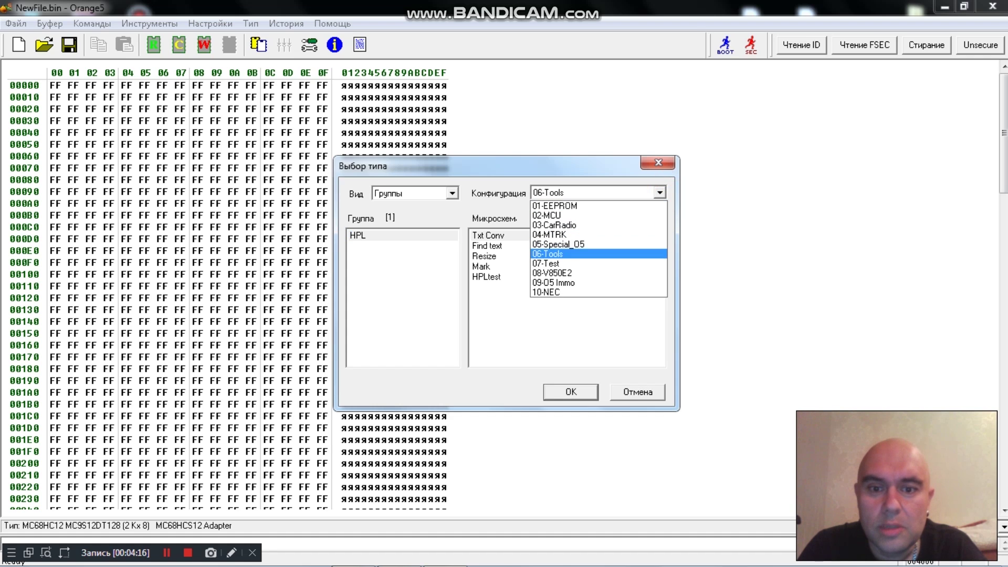
left_click(585, 263)
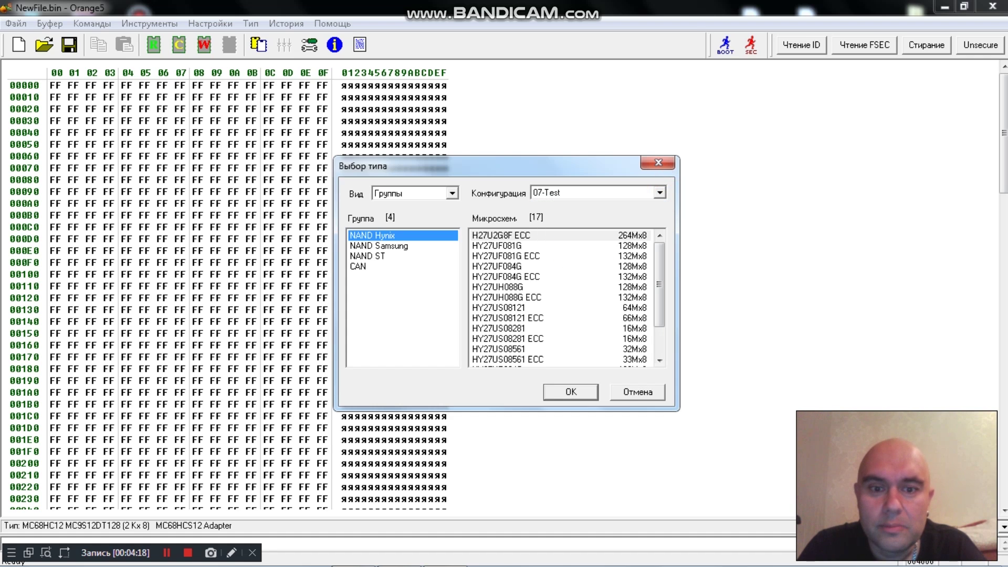
left_click(374, 265)
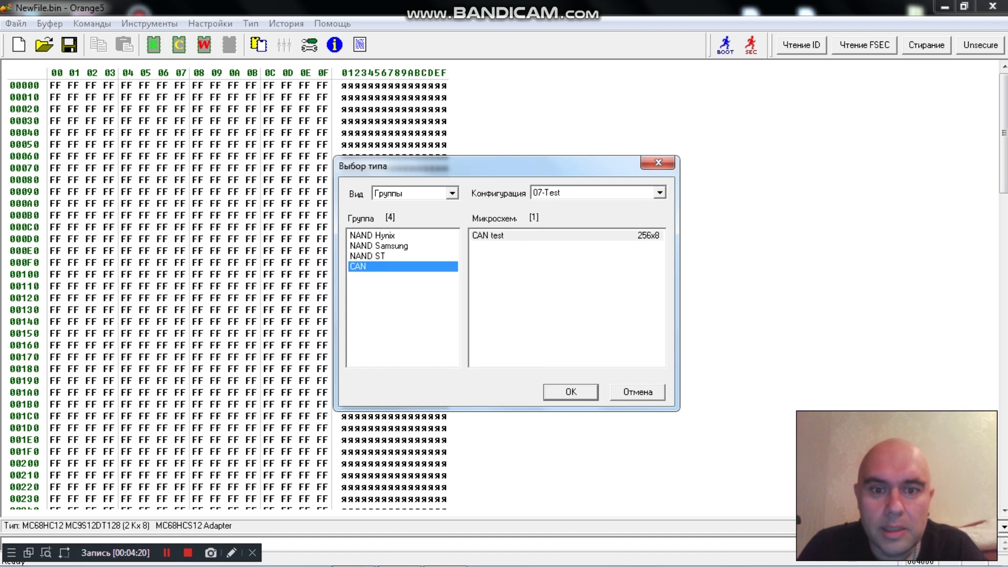
left_click(376, 257)
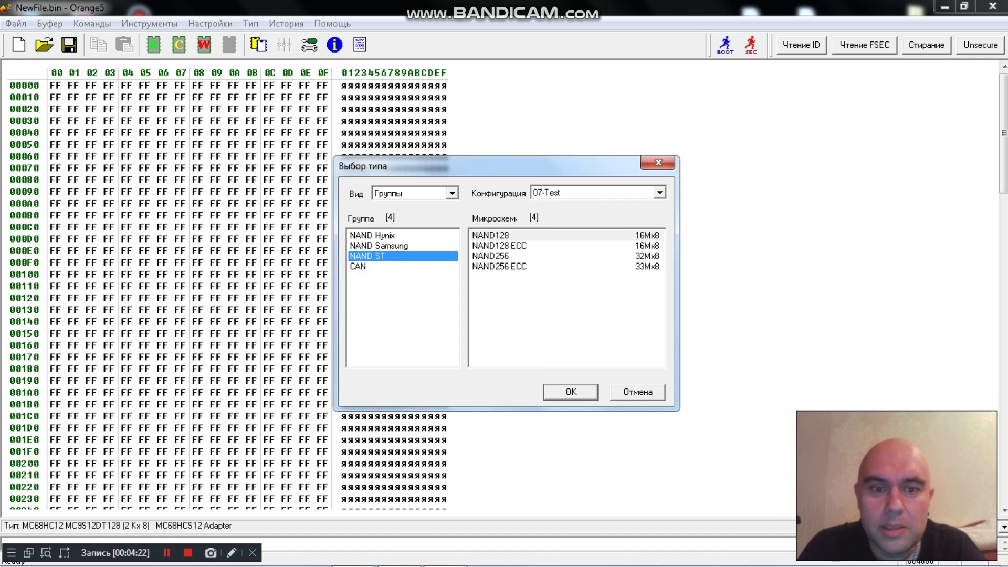
left_click(360, 266)
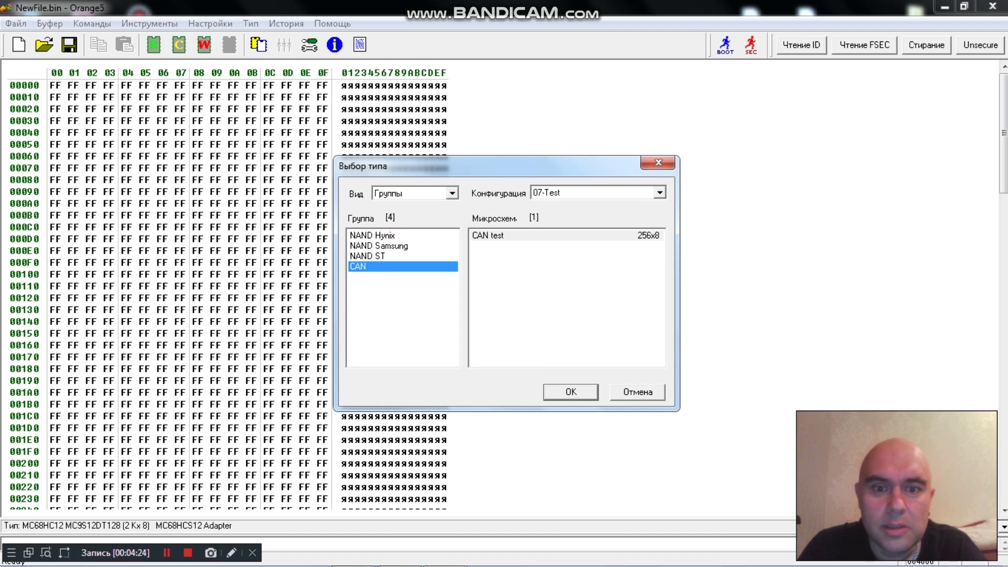
left_click(367, 235)
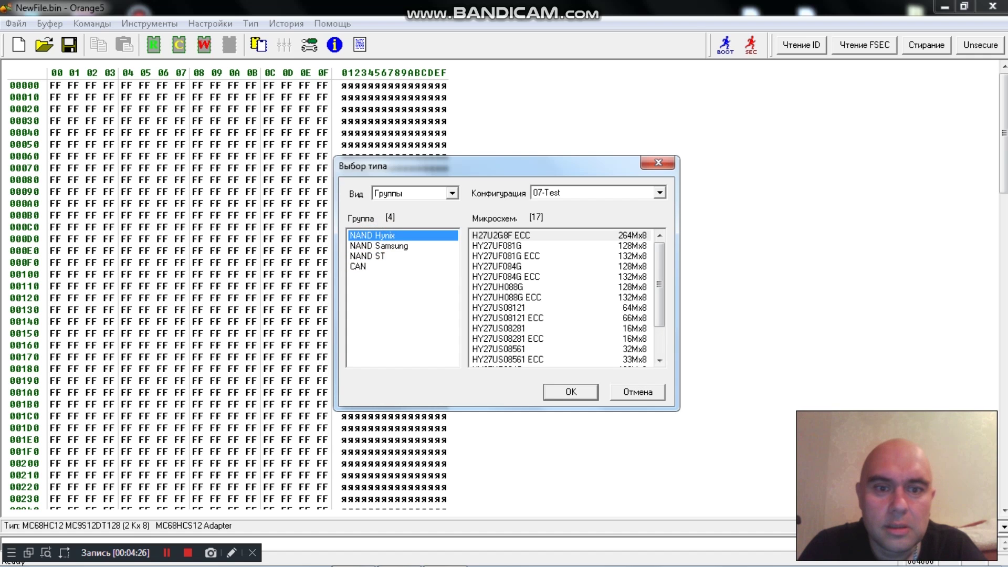
left_click(368, 245)
left_click(367, 255)
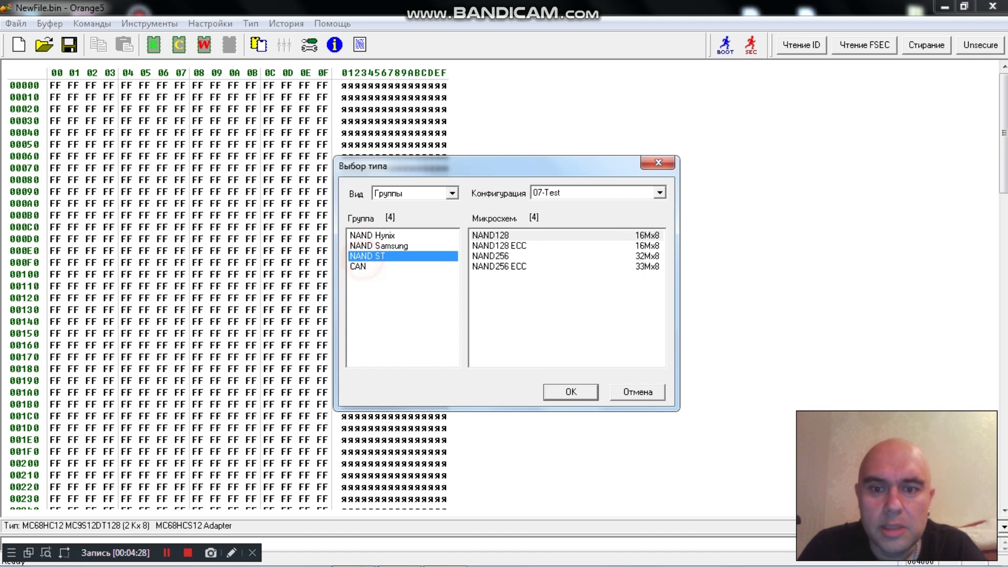
left_click(363, 266)
left_click(384, 235)
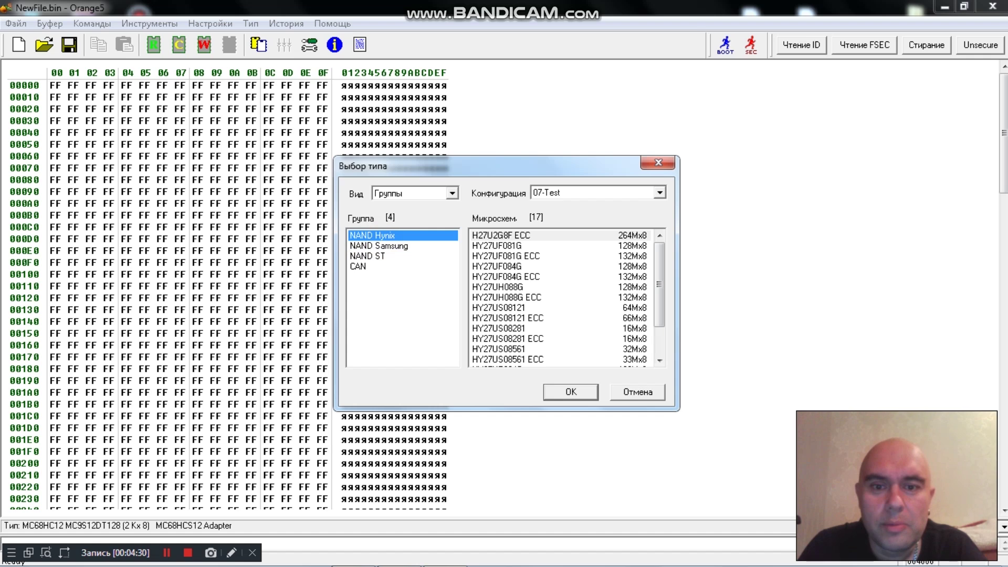
Step: Switch the configuration to 08-V850E2 and load the uPD70F4008 chip from the NEC V850E2 FLUR0 group
left_click(660, 193)
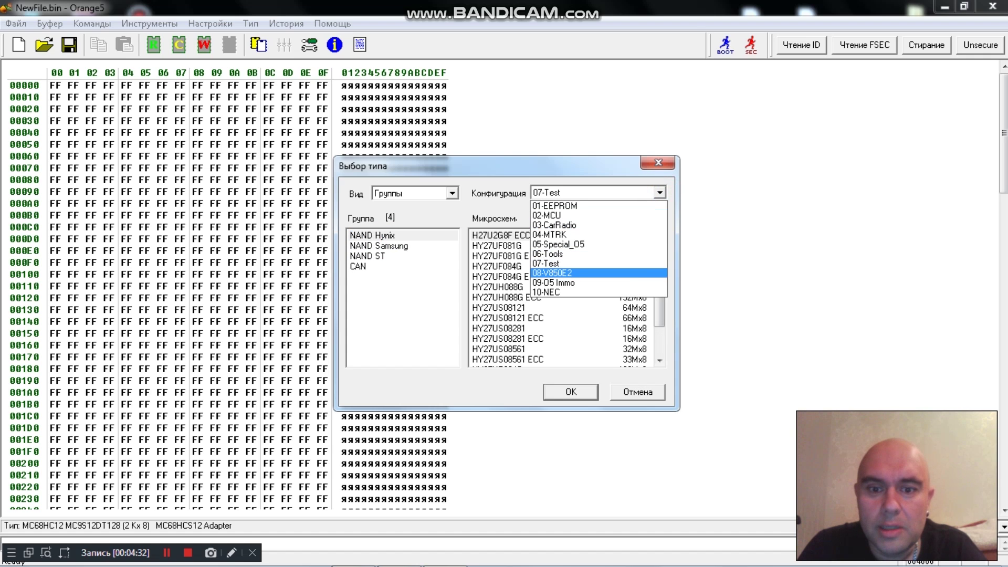
left_click(552, 273)
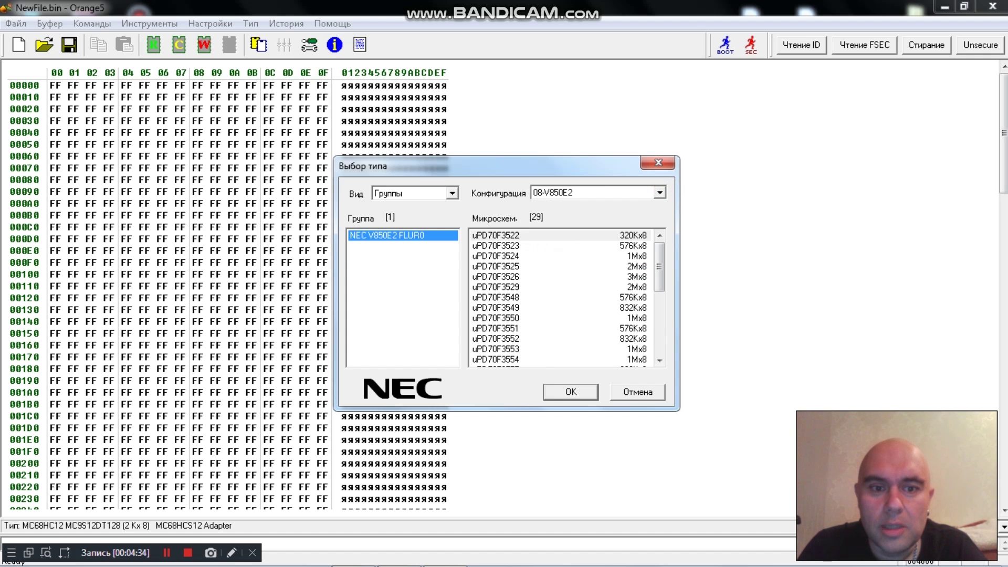
left_click_drag(660, 264, 660, 329)
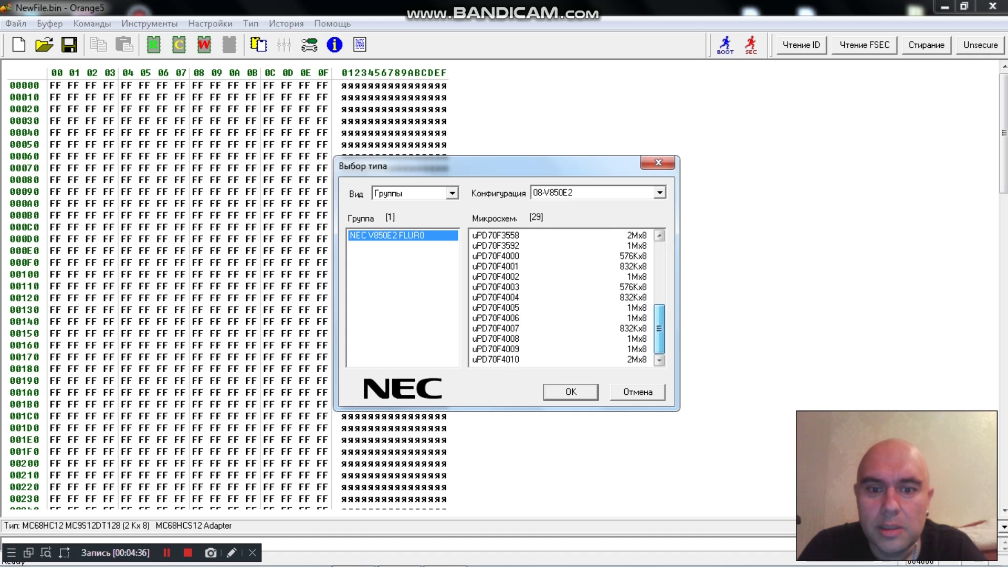
left_click(511, 339)
left_click(567, 389)
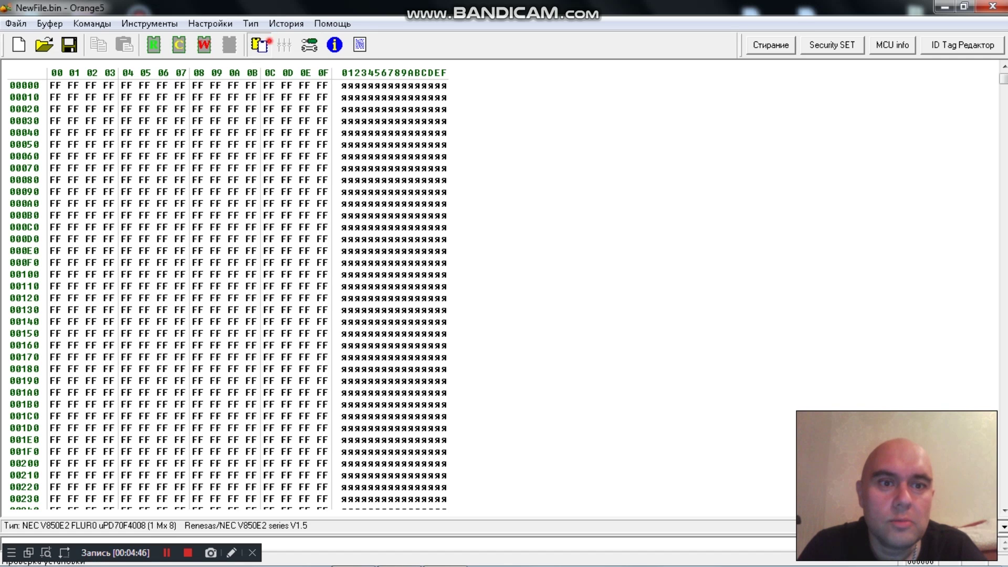
Step: Load Dash with M35080 from the BMW group of the 09-O5 Immo configuration and view its chip parameters without changing them
left_click(259, 44)
left_click(596, 191)
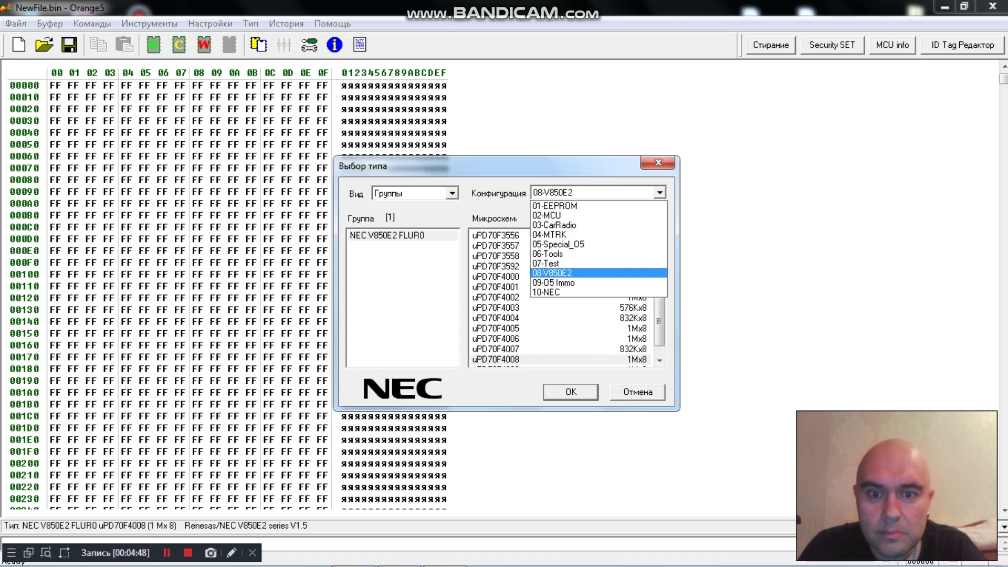
left_click(557, 279)
left_click(368, 266)
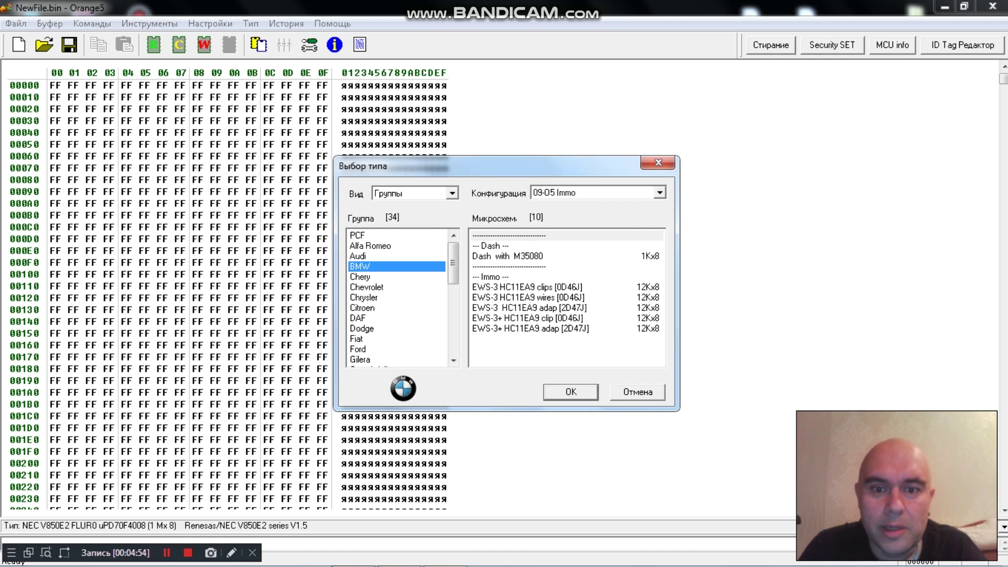
left_click(508, 256)
left_click(570, 391)
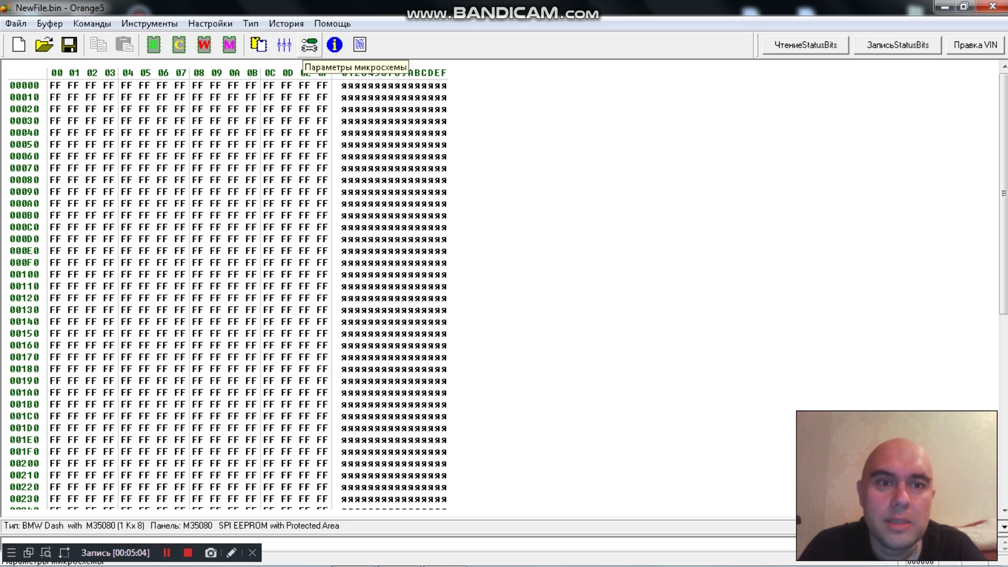
left_click(309, 46)
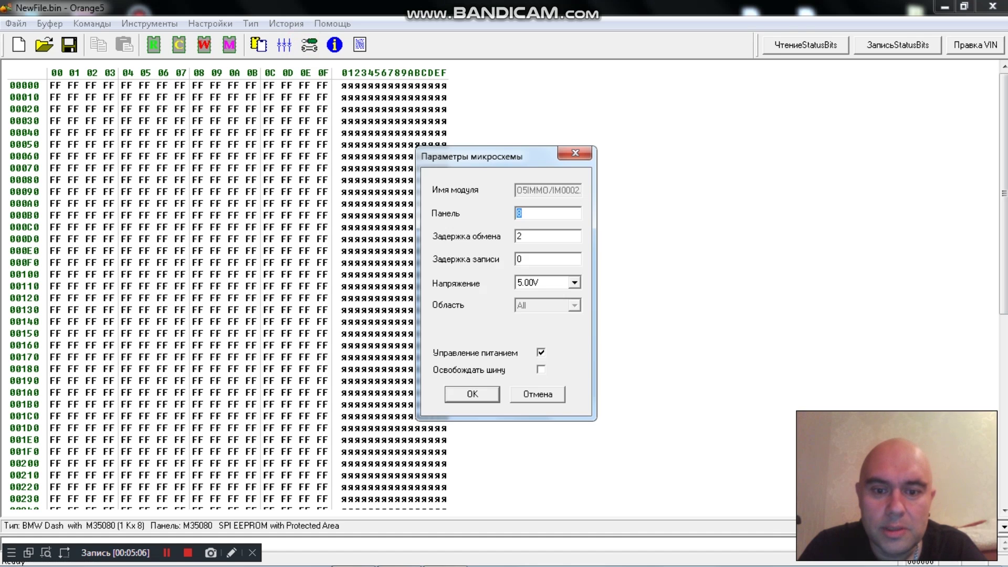
left_click(534, 394)
Step: Load the Ram uPD70F3626 chip from the Chrysler group of the 09-O5 Immo configuration
left_click(258, 44)
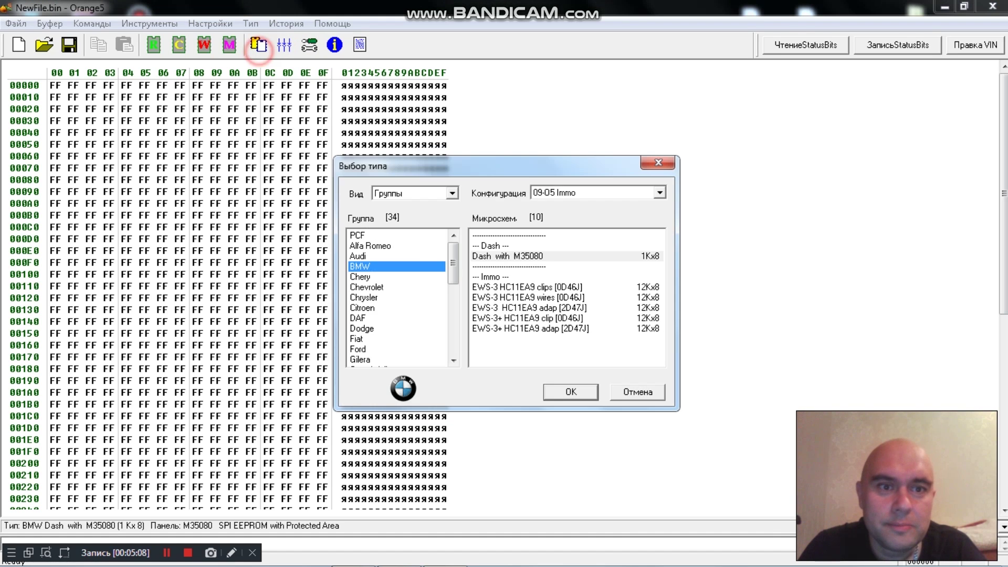
key("Down")
key("Down")
key("Down")
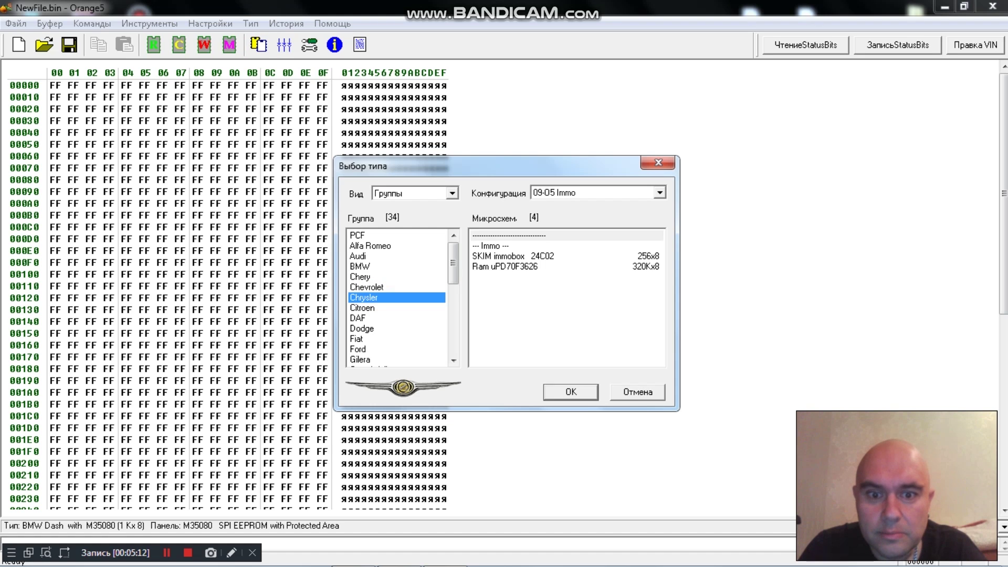
left_click(534, 267)
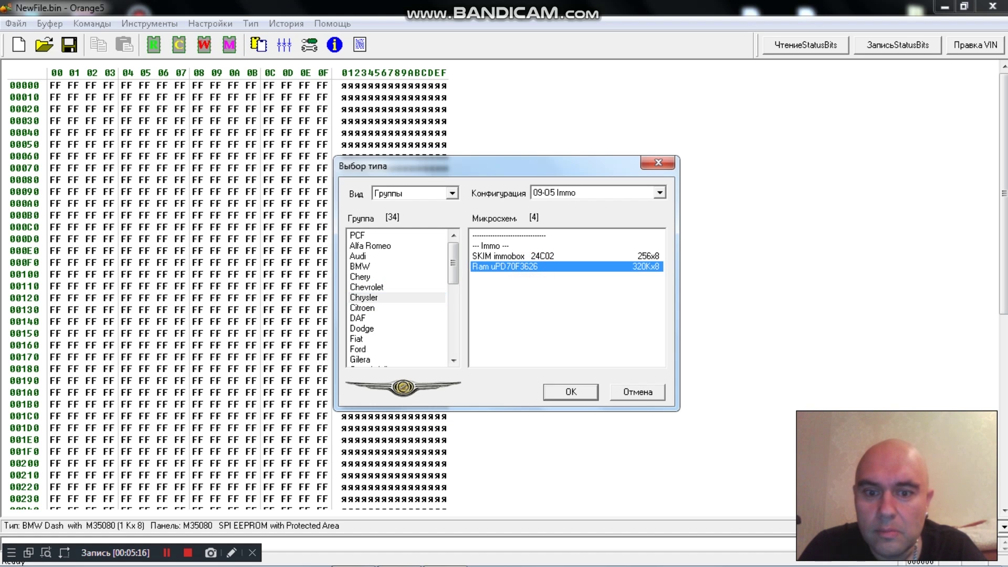
key("Tab")
key("Return")
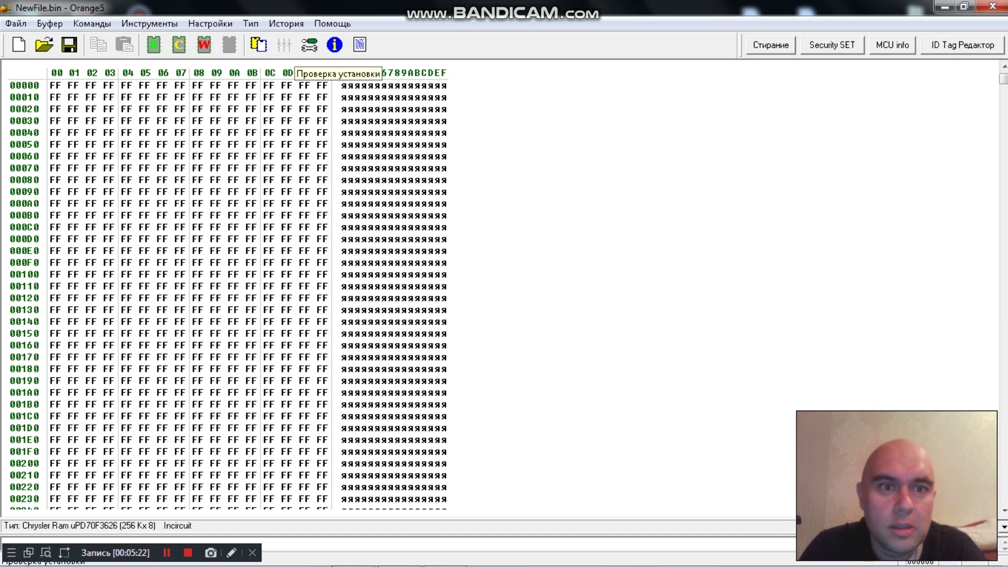
Step: View the Dodge group's chip list and load the dash chip 4M5T MC9S12H128[1K78X] from the Ford group
left_click(259, 44)
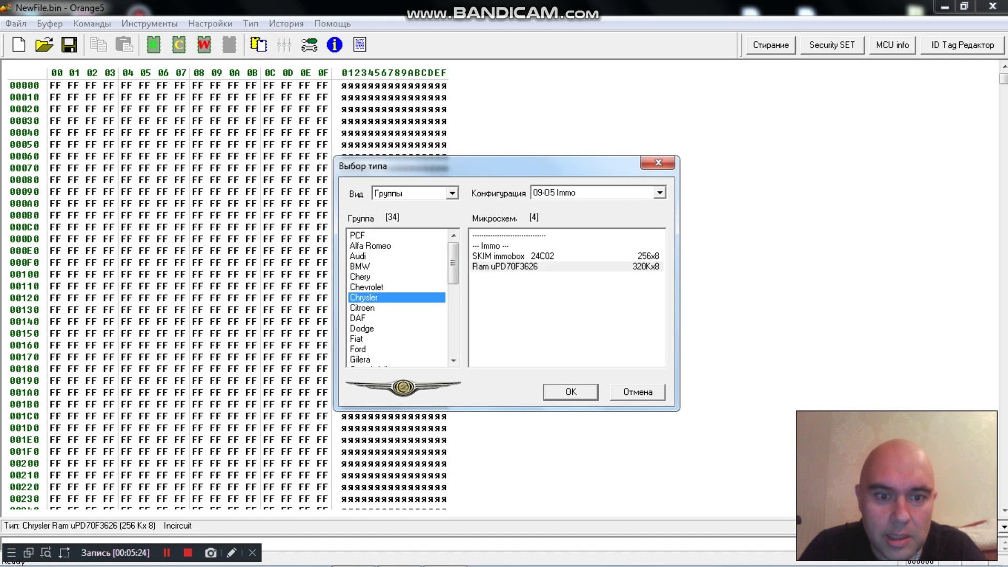
left_click(382, 328)
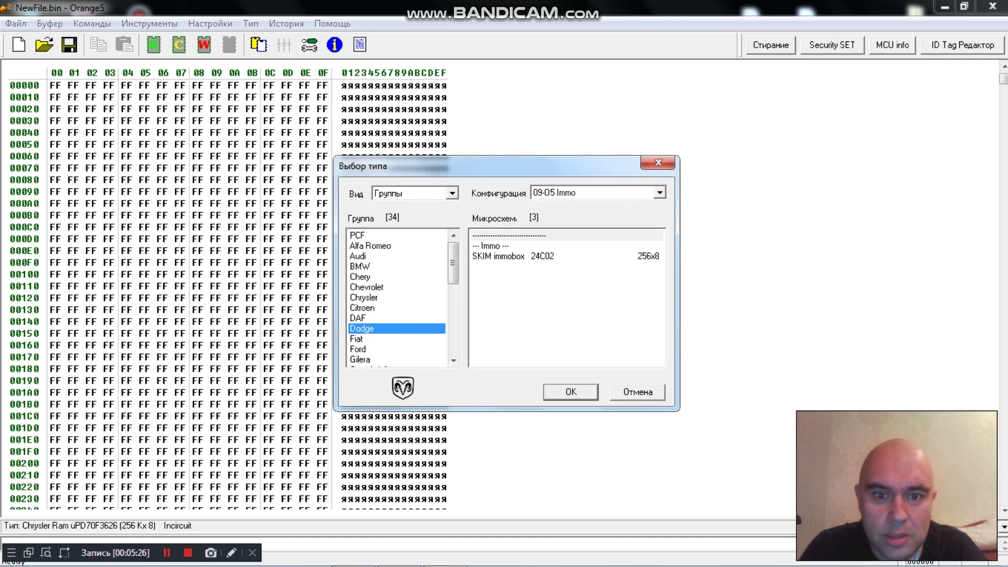
left_click(362, 348)
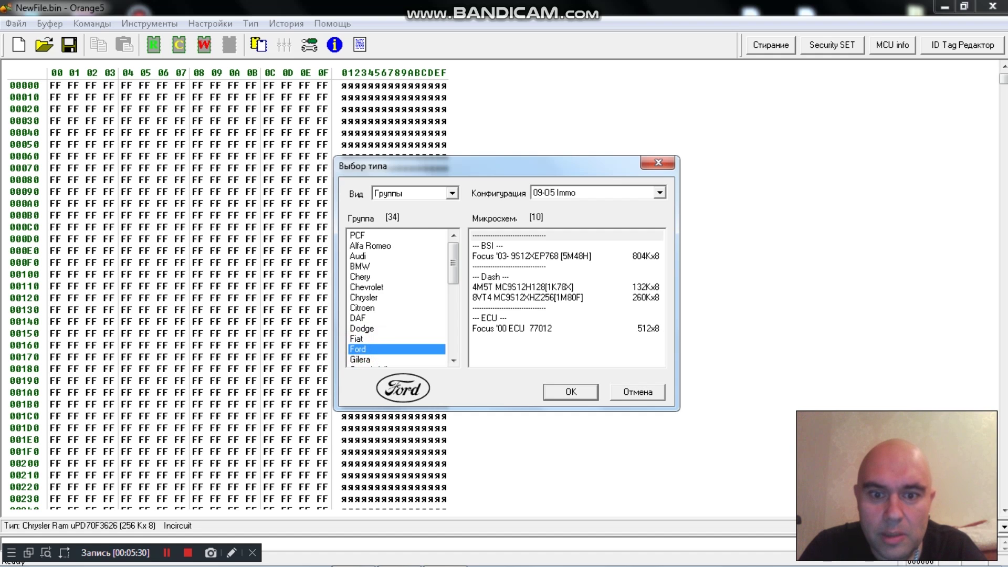
left_click(523, 286)
left_click(571, 391)
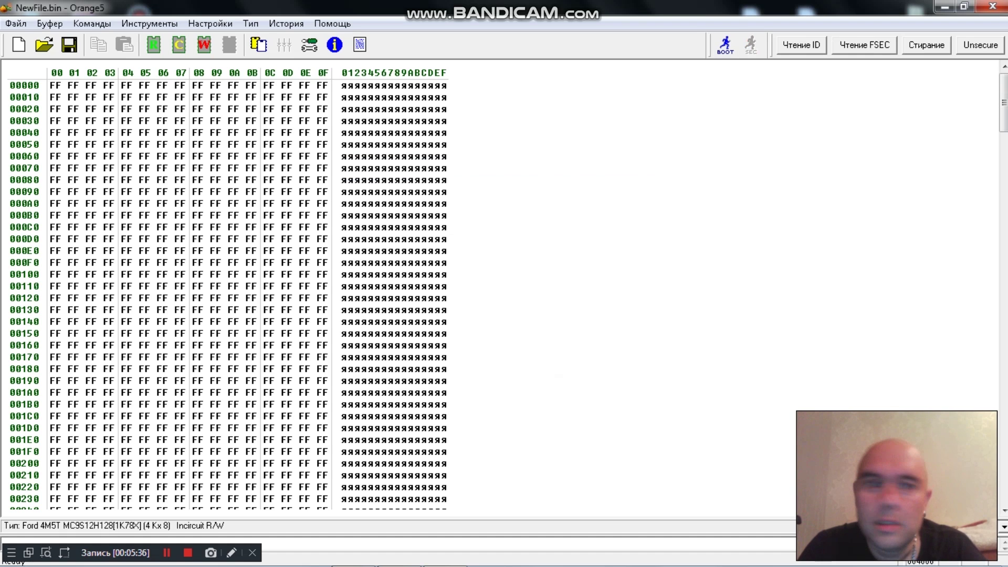
Step: Load the Beetle EDC16U31 95320 chip from the VW Beetle ECU section of the Volkswagen group
left_click(259, 44)
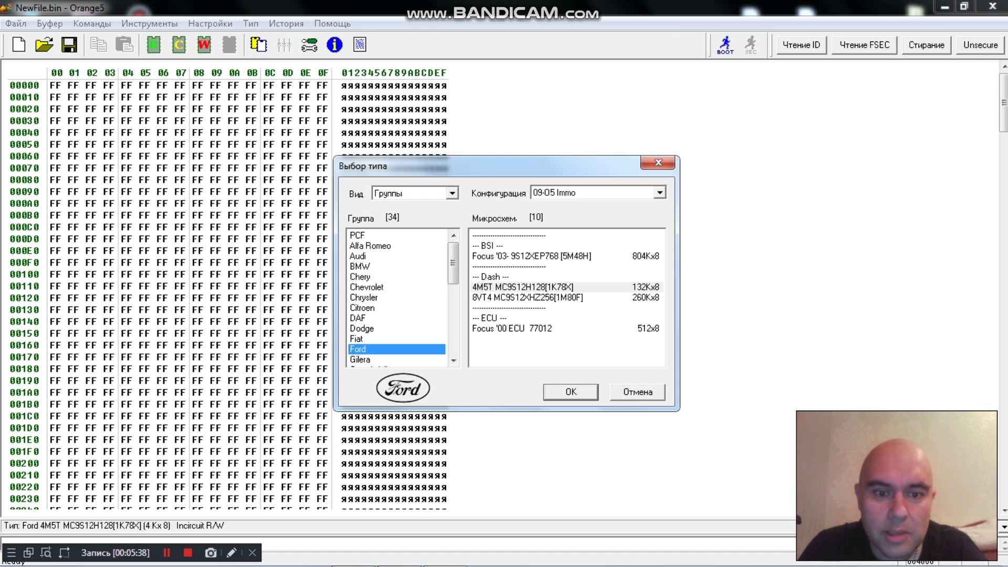
left_click_drag(453, 265, 453, 335)
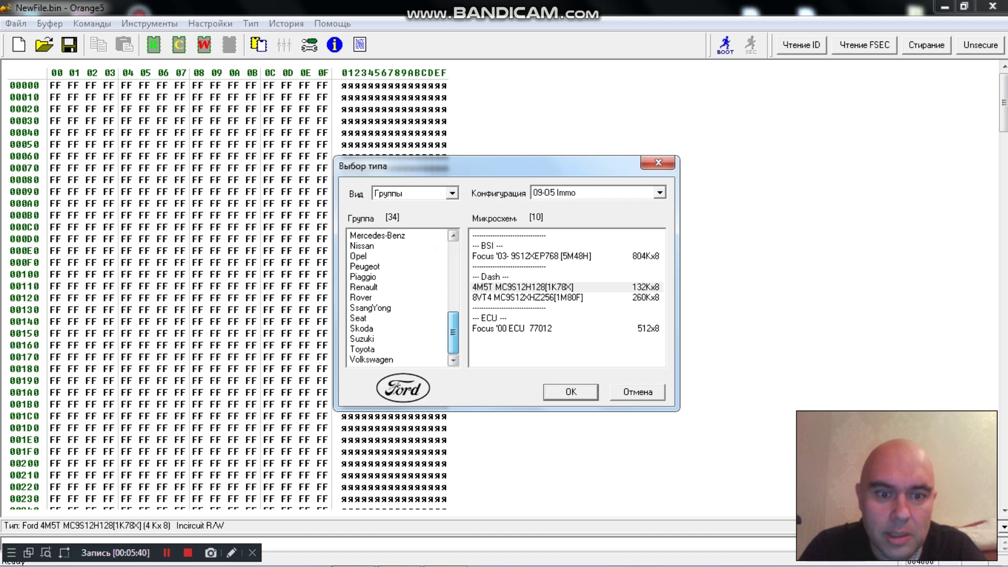
left_click(406, 349)
left_click(403, 359)
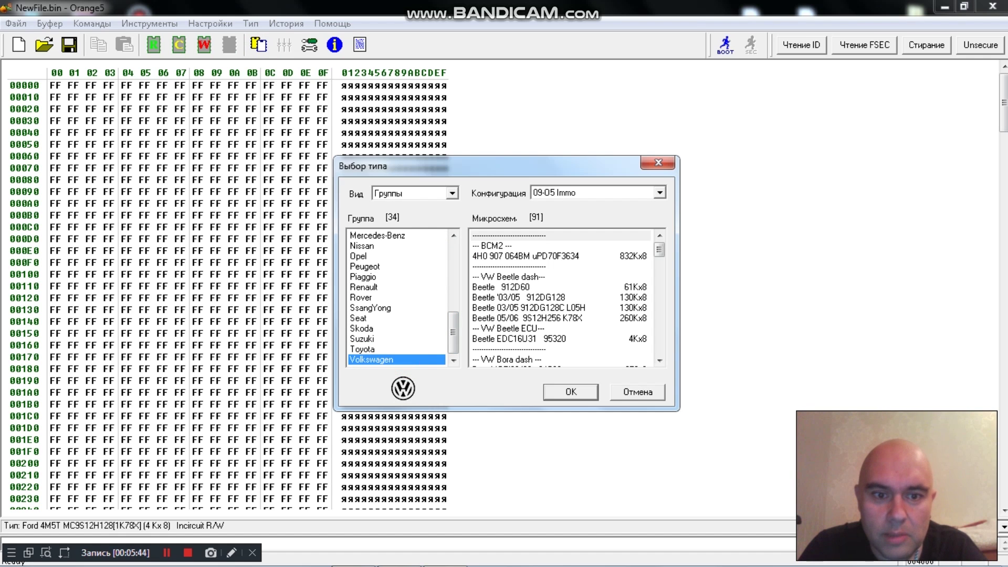
left_click(578, 391)
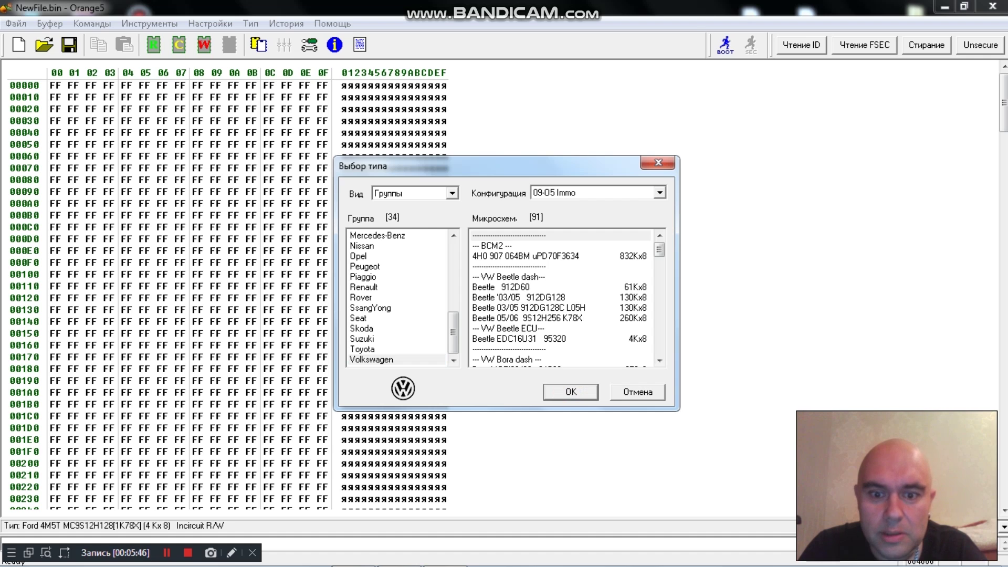
left_click(525, 338)
left_click(551, 391)
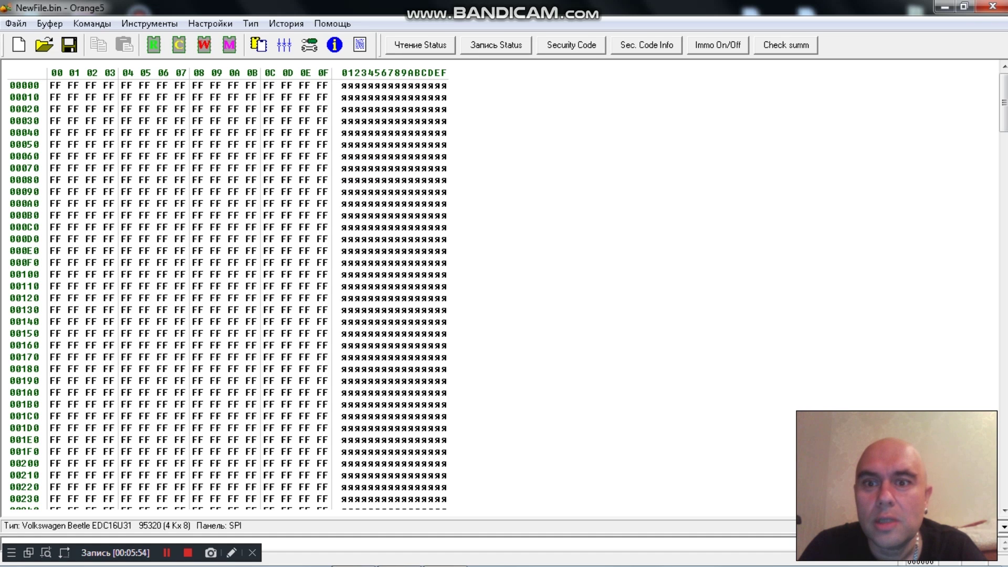
Step: Try the Immo On/Off function on the empty dump, and view the chip parameters without changing them
left_click(718, 46)
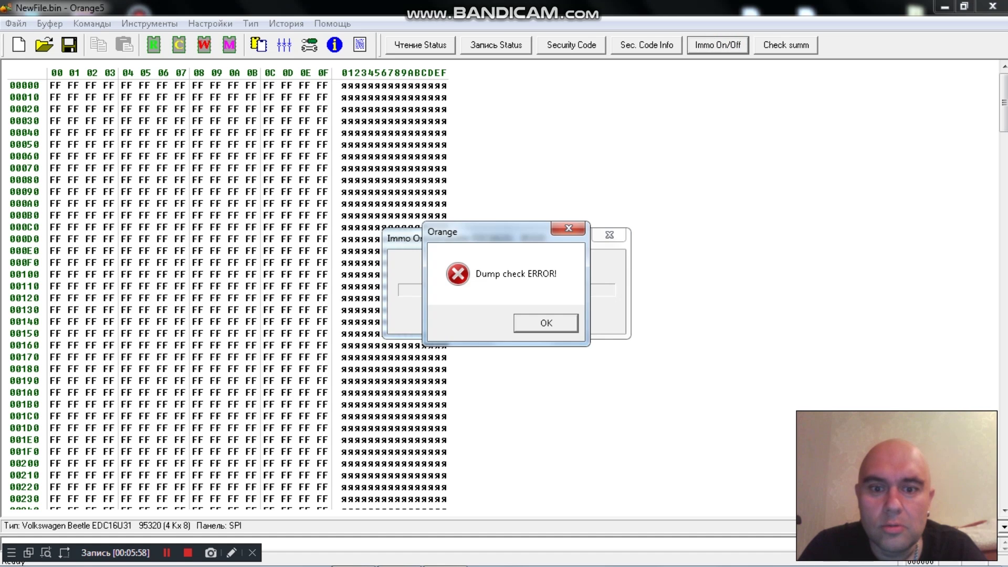
left_click(525, 323)
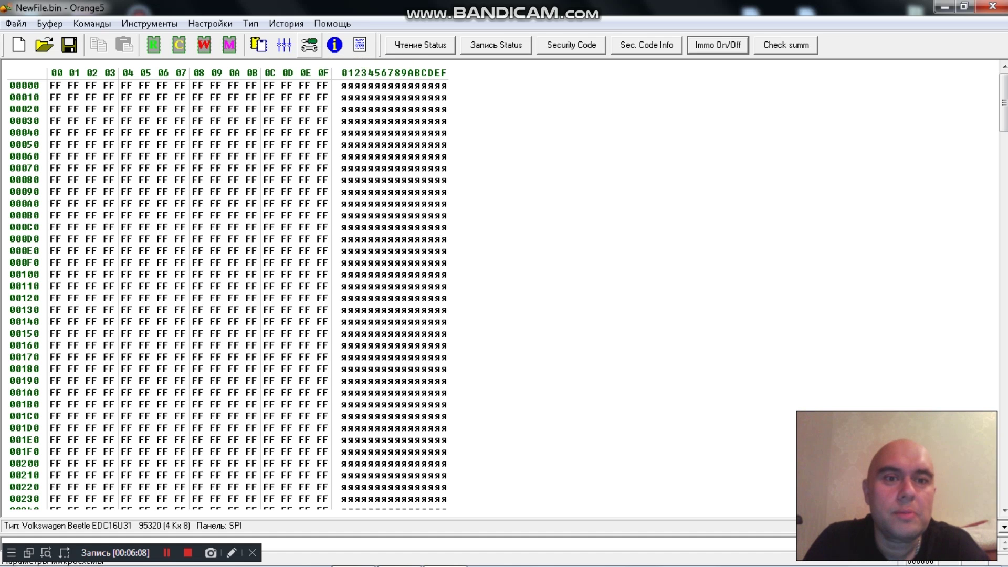
left_click(310, 45)
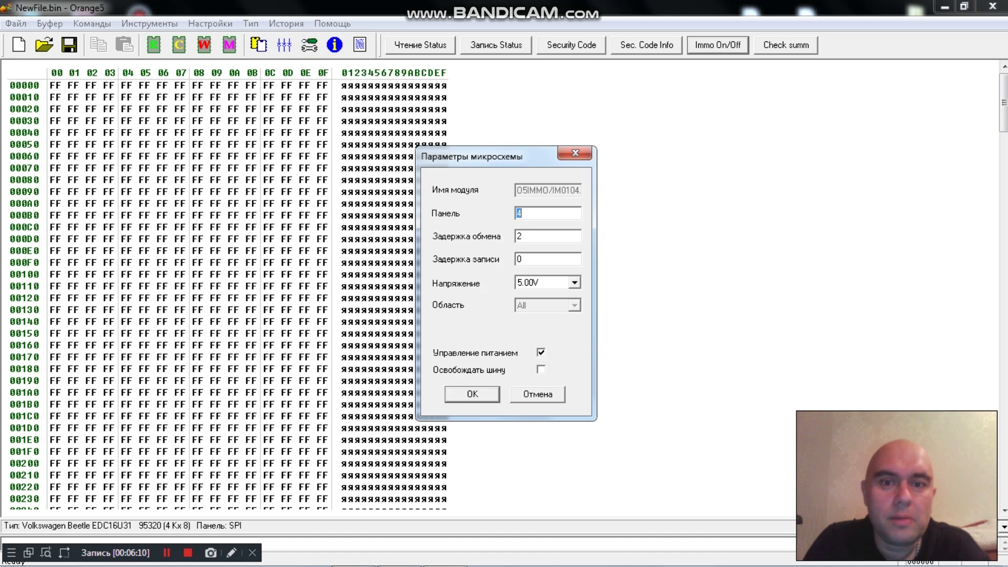
left_click(575, 153)
Step: Load the 24C01 chip from the I2C group of the 01-EEPROM configuration, and close the programmer software
left_click(258, 45)
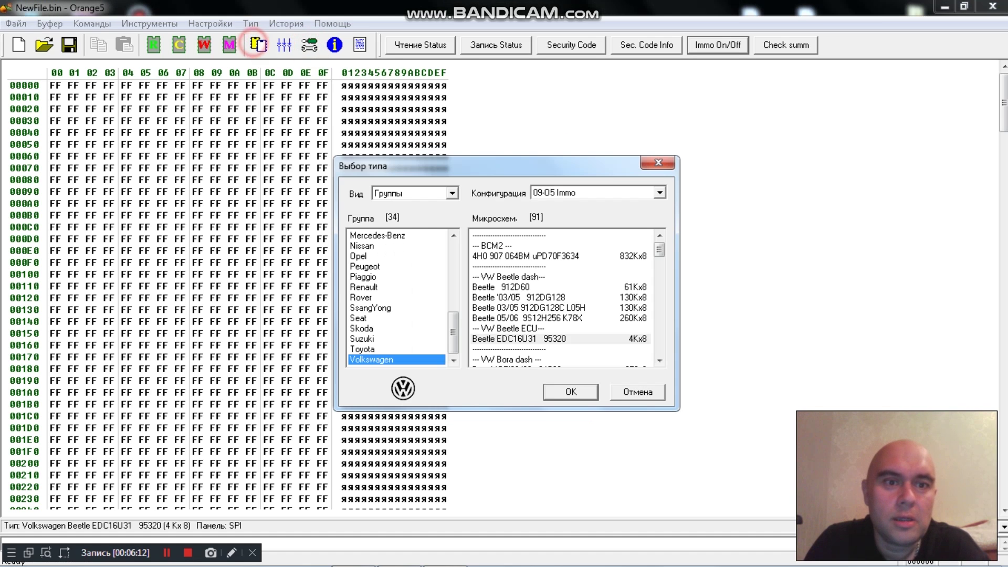
left_click(597, 191)
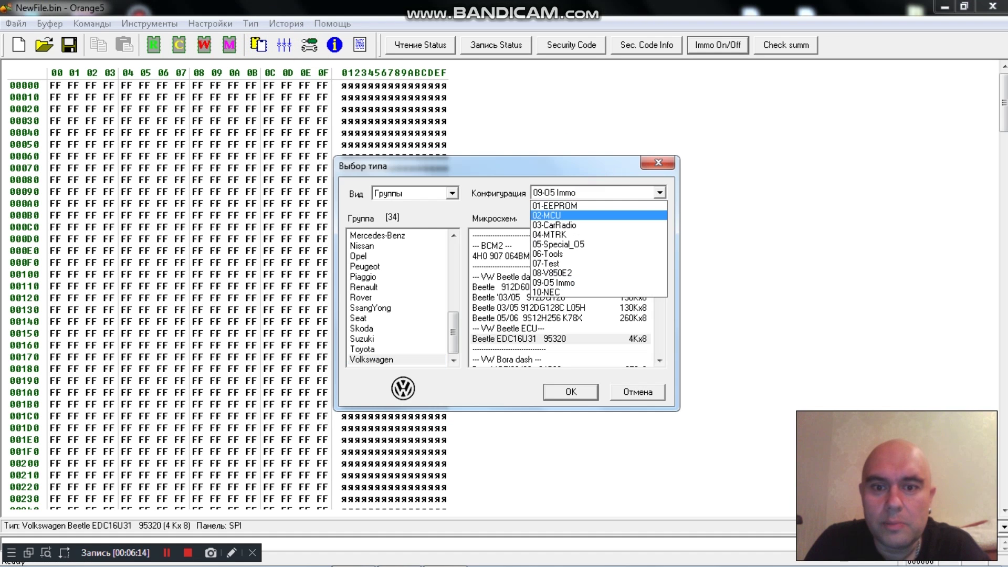
left_click(612, 206)
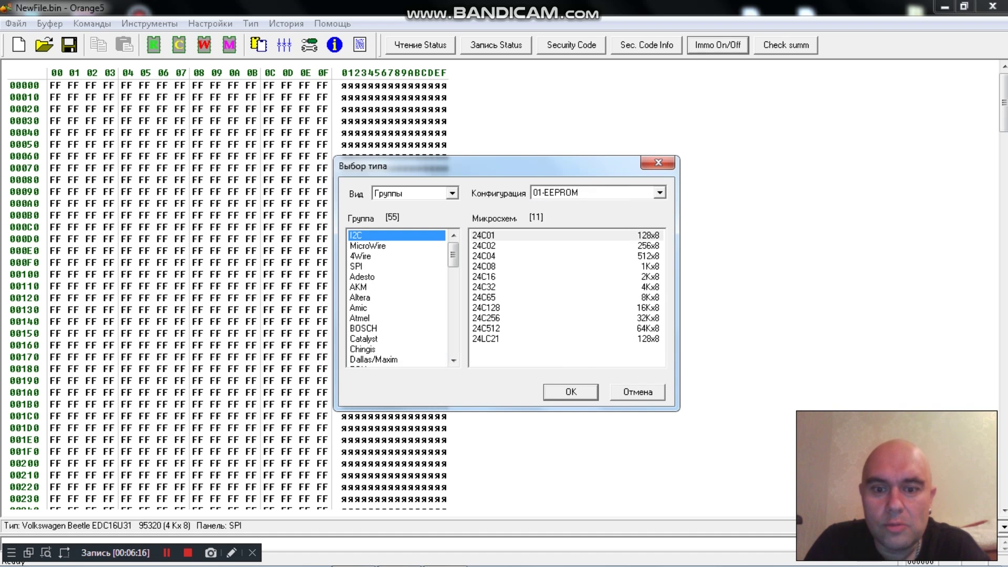
left_click(570, 389)
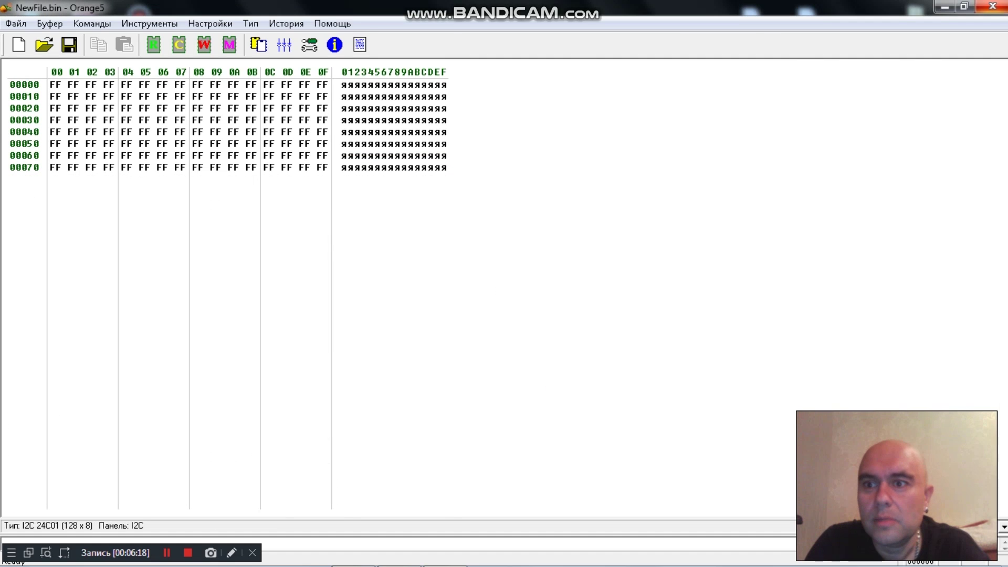
left_click(993, 6)
left_click(689, 136)
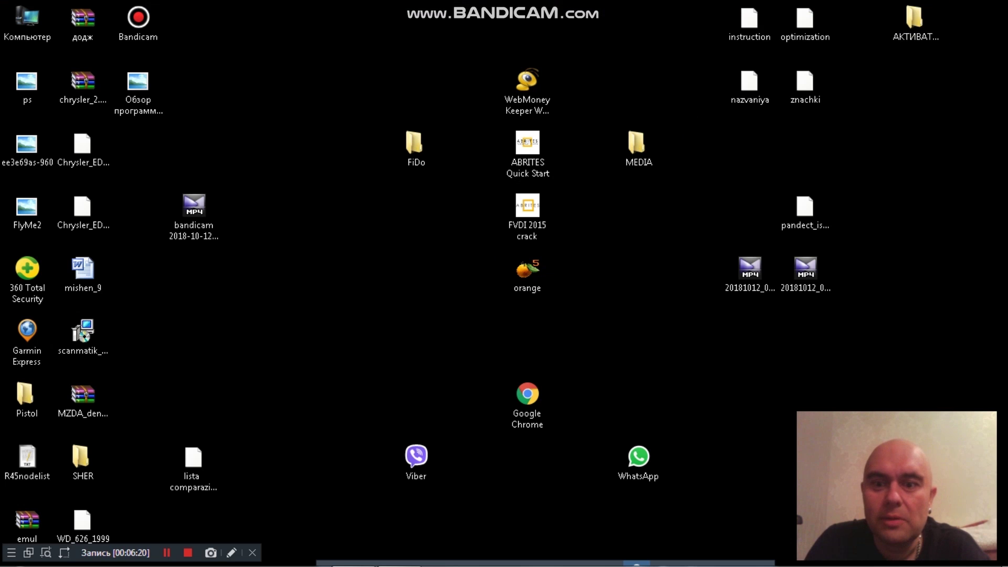